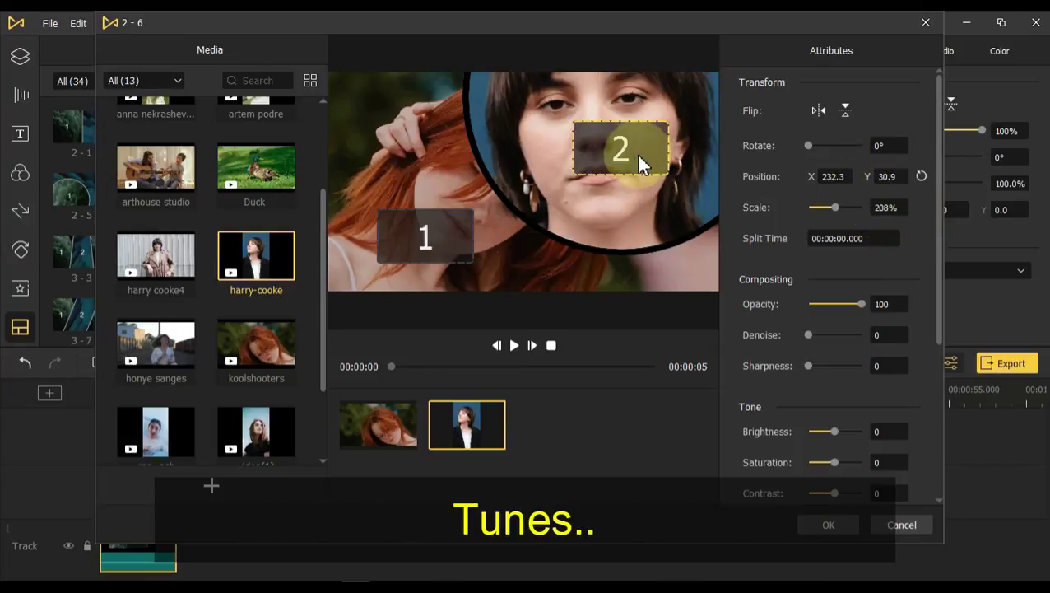
Step: Apply the circular two-clip split-screen layout and play the composite back
click(826, 525)
click(280, 520)
key(space)
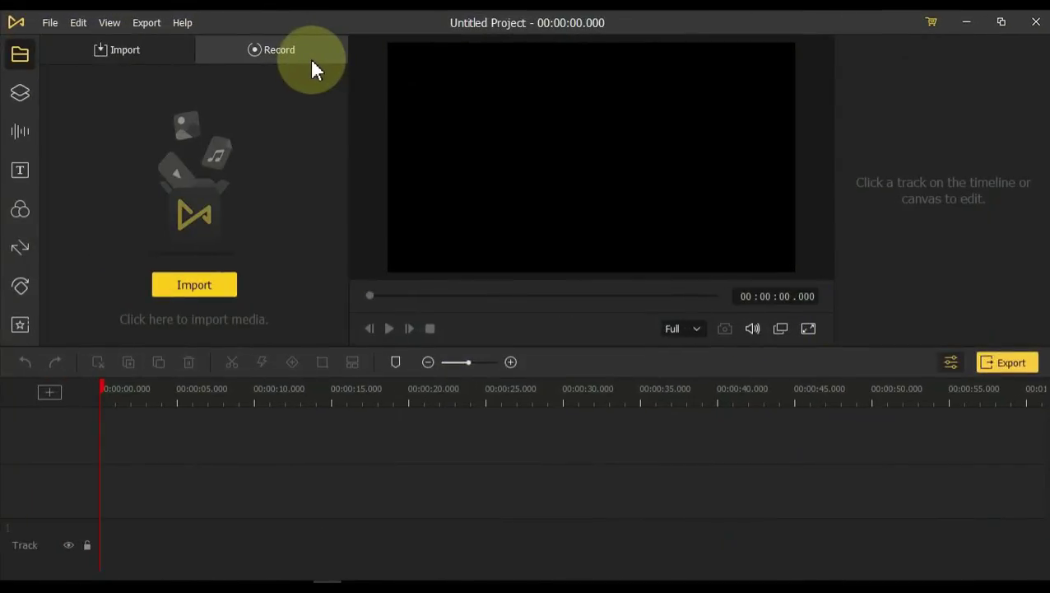
Step: Set TunesKit AMRecorder to capture the full 1366×768 screen
click(297, 59)
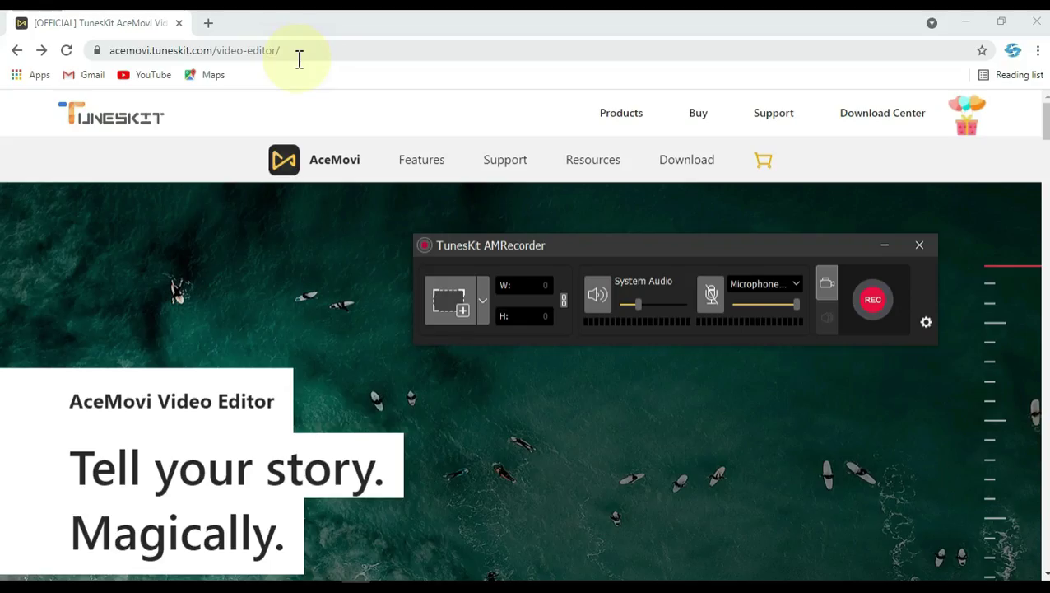
click(485, 306)
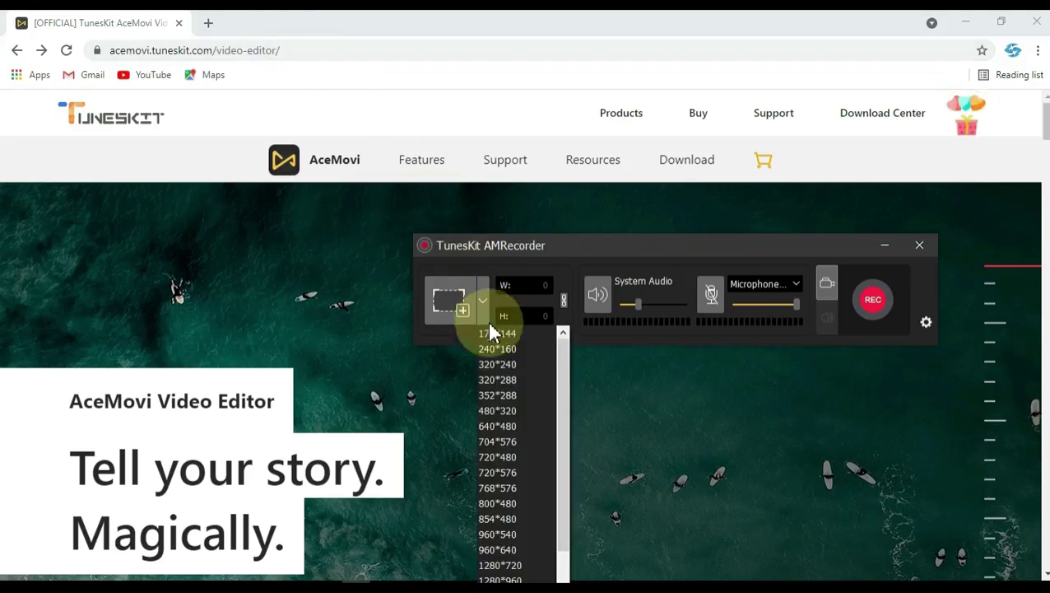
click(505, 561)
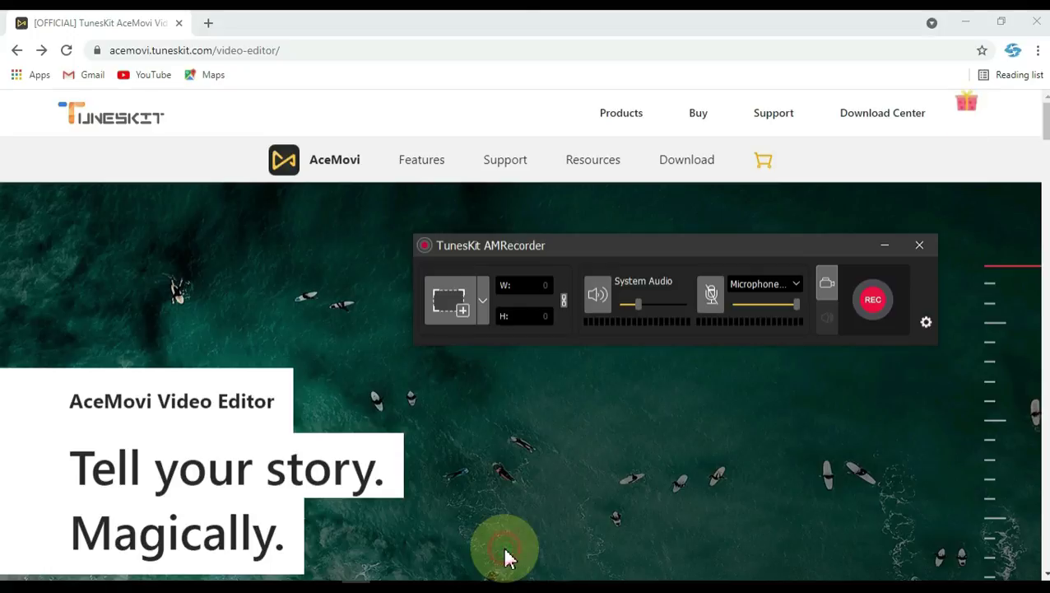
Step: Record the screen while scrolling through the AceMovi product web page, then stop
click(875, 303)
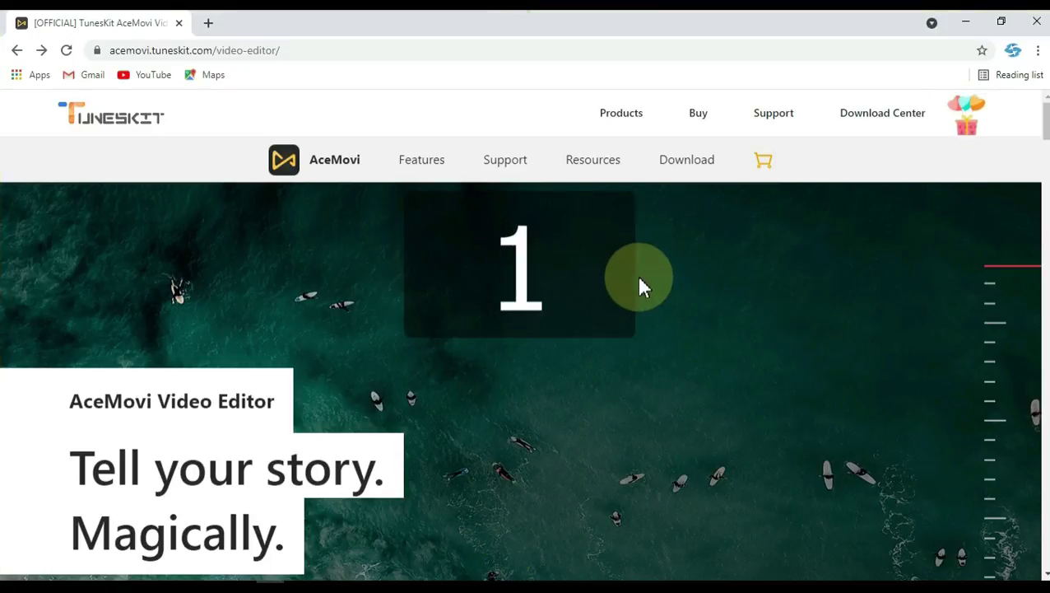
scroll(937, 222, down, 4)
scroll(937, 222, down, 6)
scroll(937, 222, down, 5)
scroll(938, 222, down, 5)
mouse_move(1045, 275)
mouse_down()
mouse_move(1035, 566)
mouse_move(973, 232)
mouse_up()
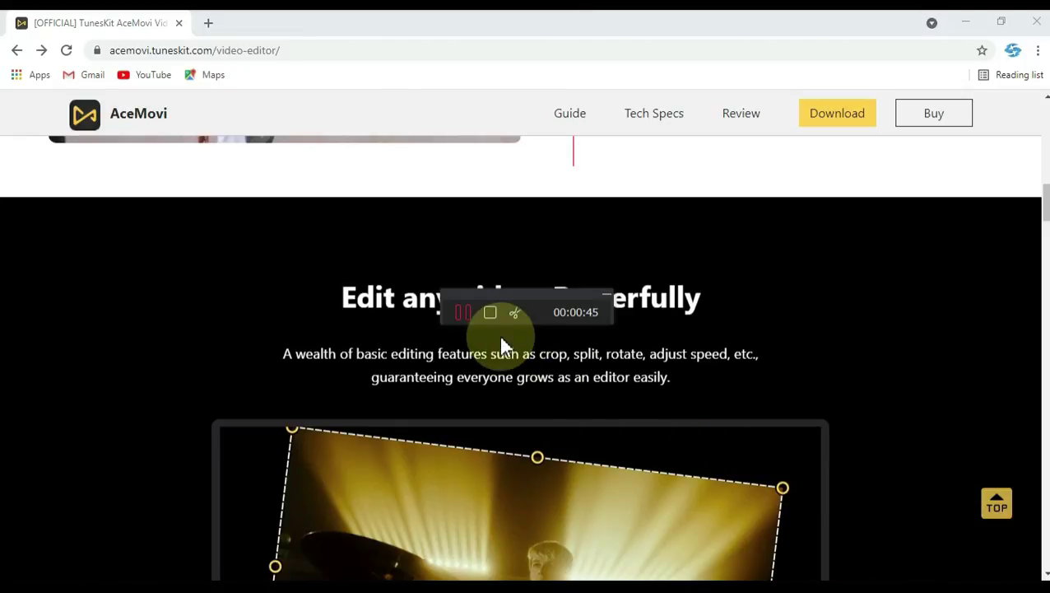
click(488, 314)
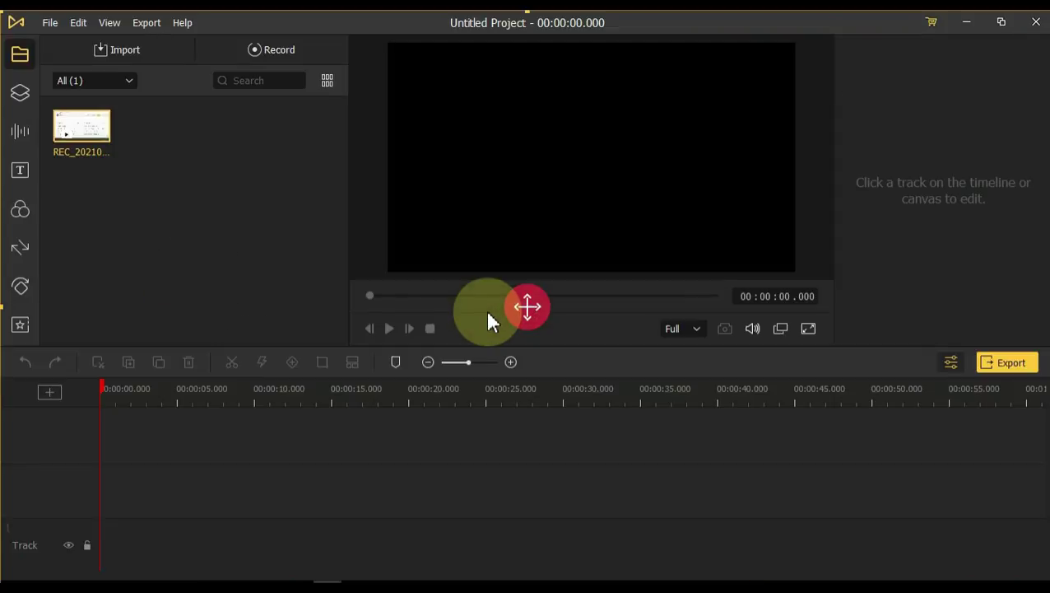
Step: Place the screen recording on the timeline and deselect it
drag(79, 139, 94, 562)
click(289, 482)
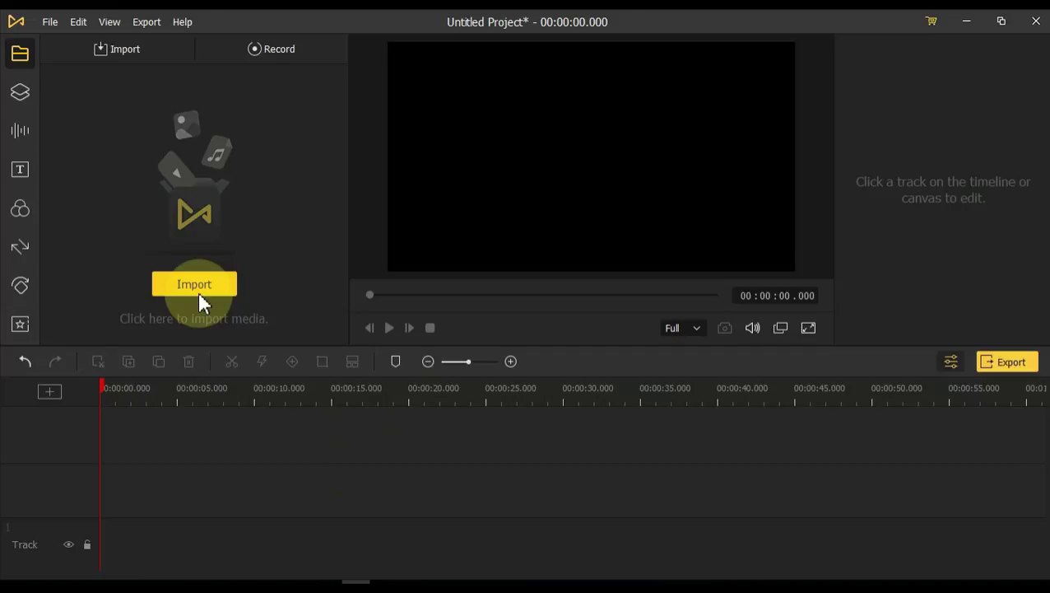
Step: Import all videos from New folder (5), then delete them from the library
click(200, 301)
drag(279, 172, 492, 374)
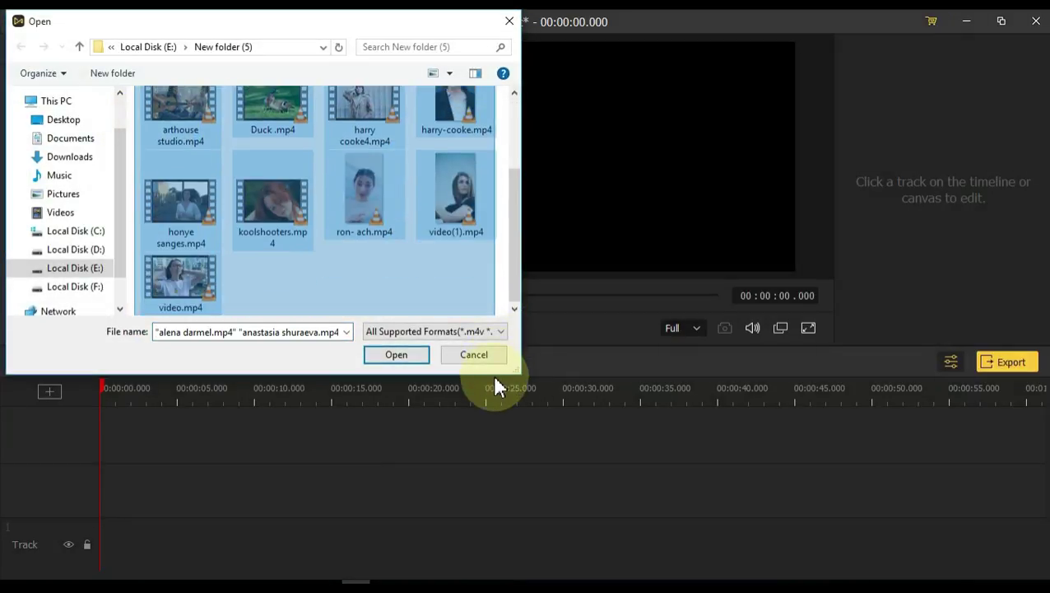
click(381, 355)
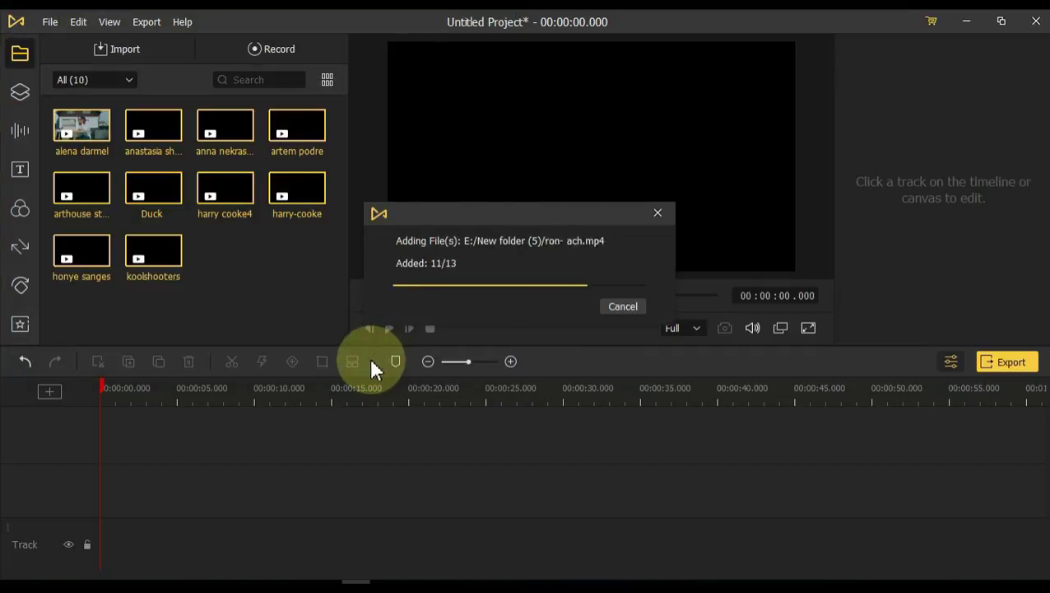
key(Delete)
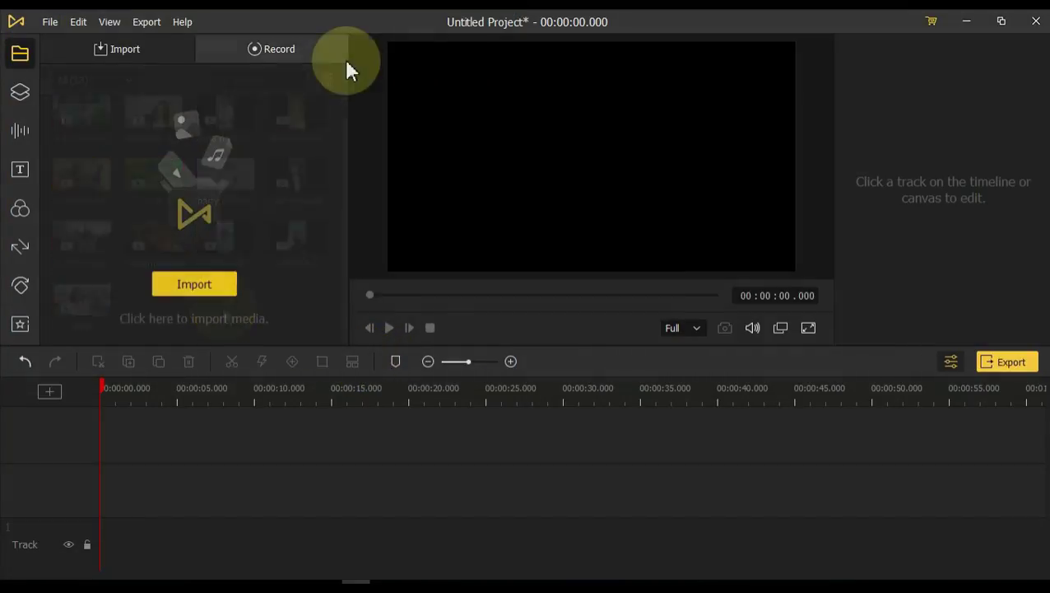
Step: Re-import all thirteen videos, also dragging them in from File Explorer
click(120, 49)
drag(140, 112, 493, 436)
click(400, 357)
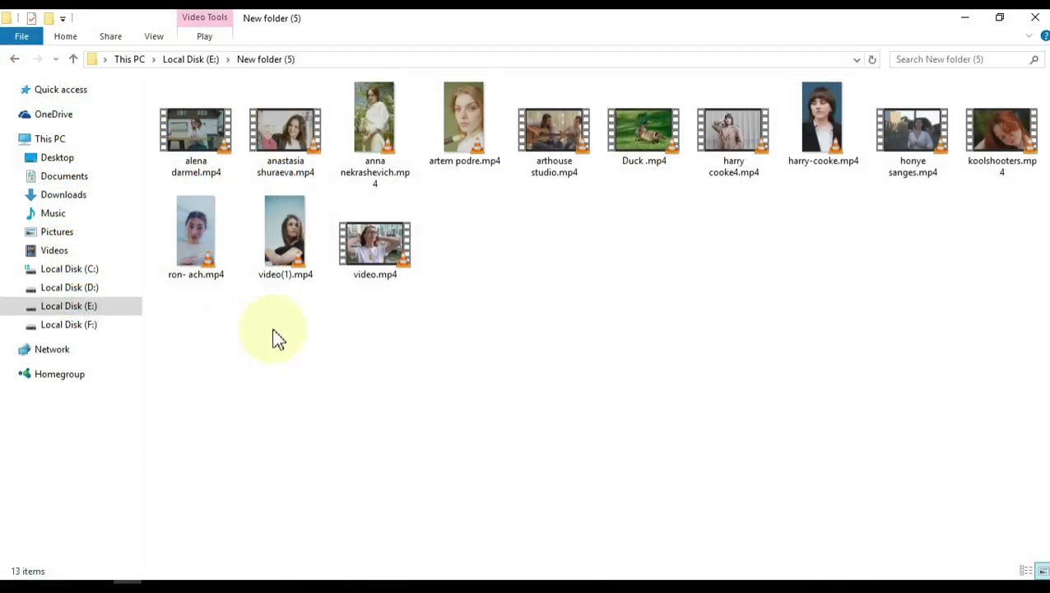
mouse_move(154, 368)
mouse_down()
mouse_move(868, 31)
mouse_move(826, 346)
mouse_up()
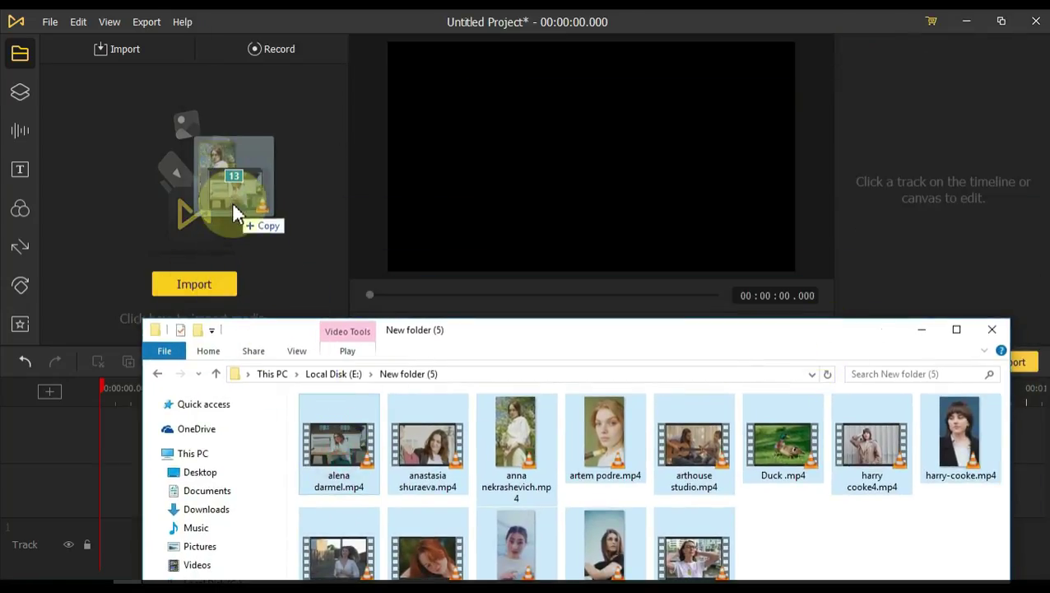
drag(325, 436, 231, 199)
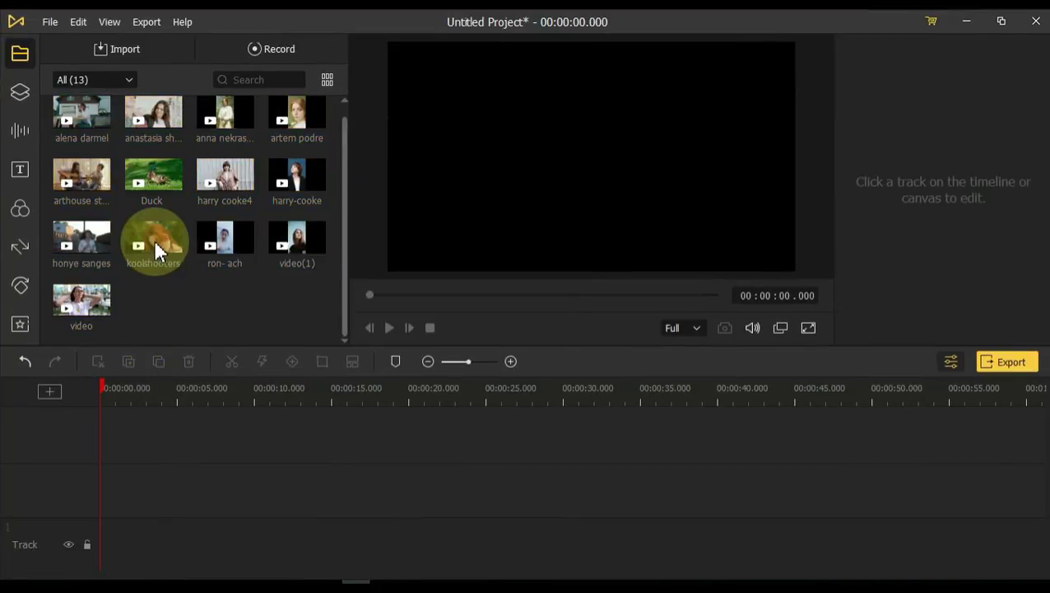
Step: Add the koolshooters clip to the timeline, play a few seconds, then stop
drag(154, 244, 89, 547)
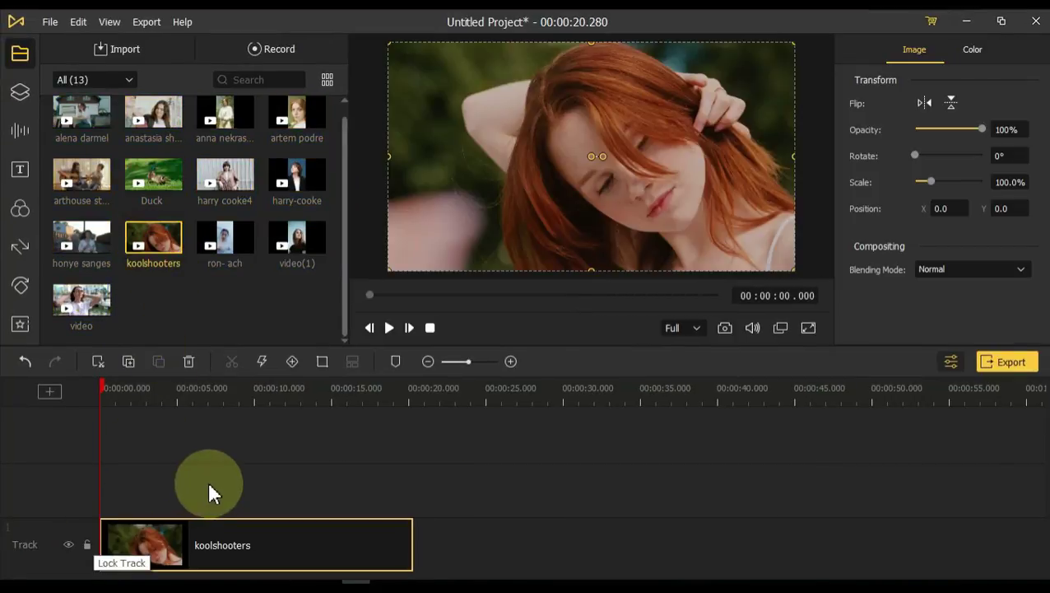
click(224, 464)
key(space)
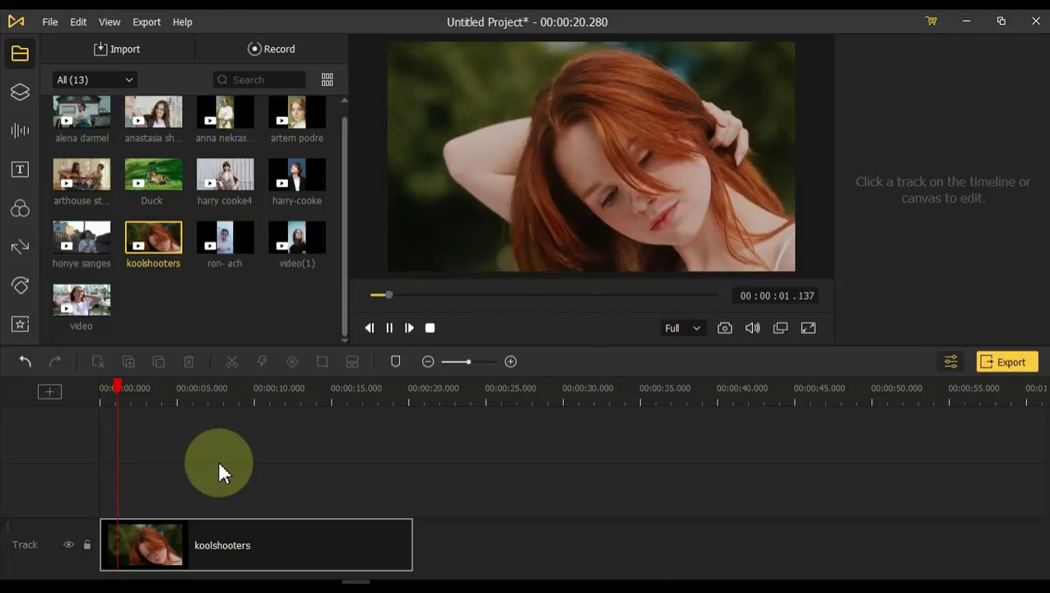
key(space)
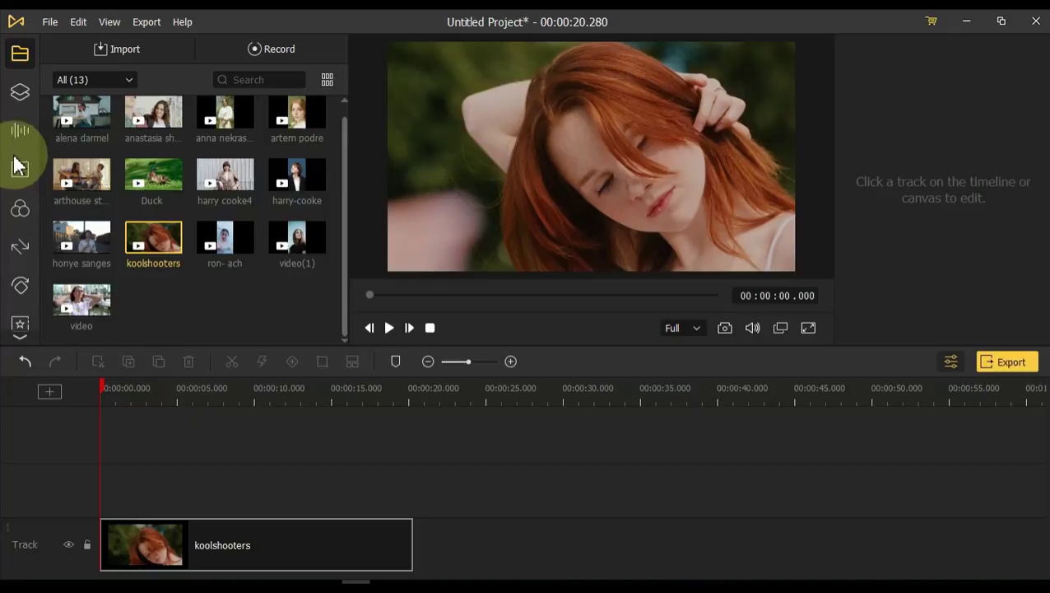
Step: Add the Fireworks-White Shining sticker on a new track and preview it
click(20, 97)
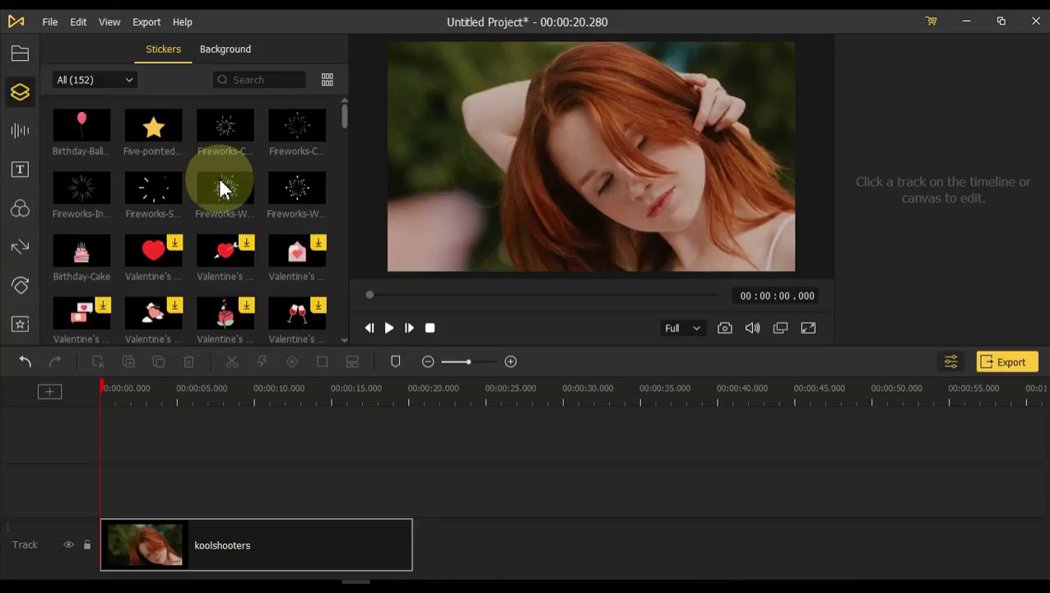
drag(220, 188, 114, 489)
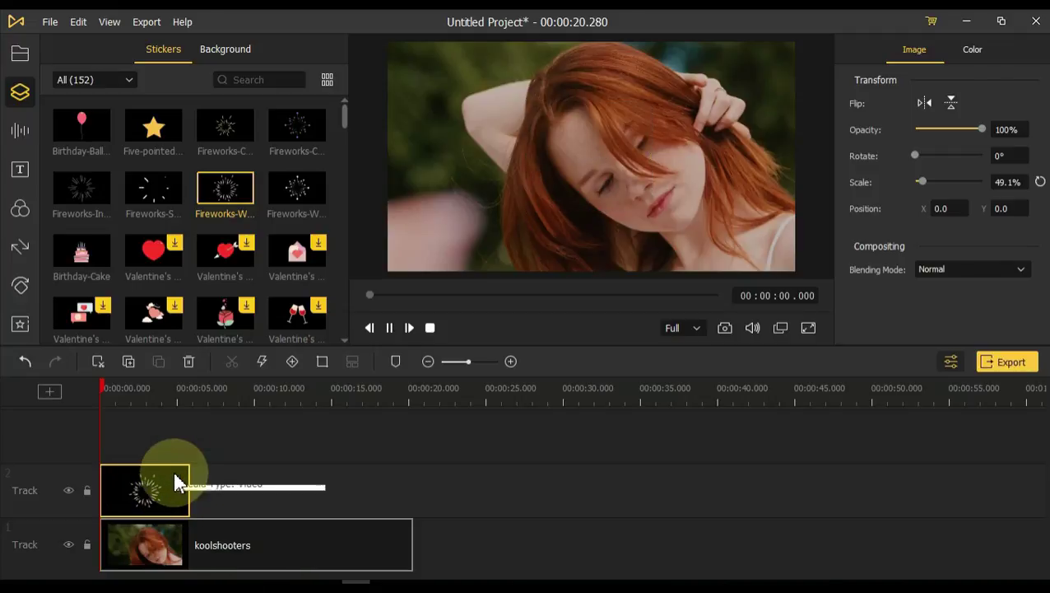
key(space)
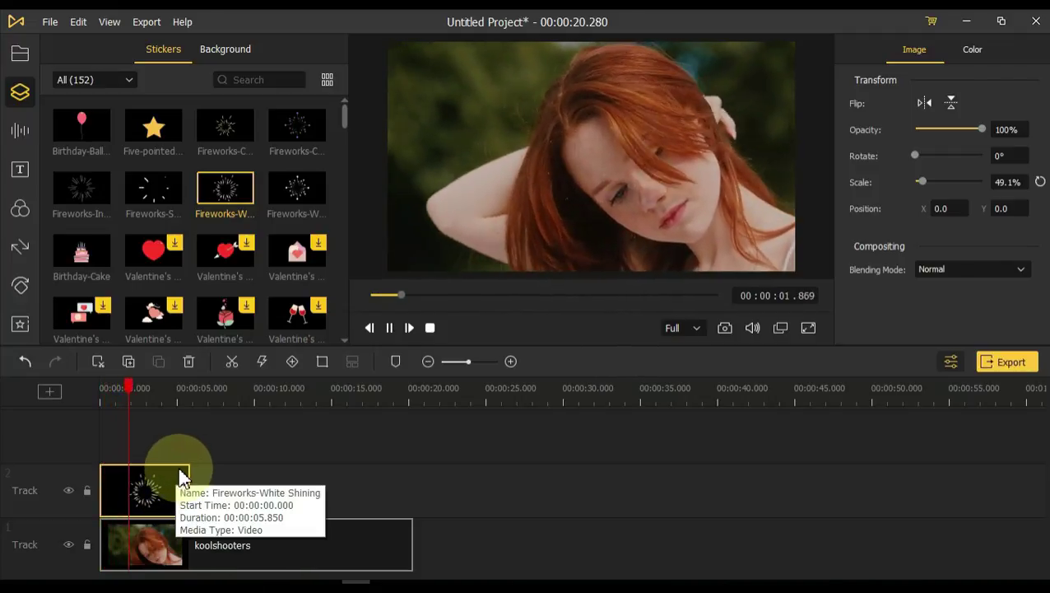
key(space)
Step: Enlarge the fireworks sticker, shift it left, and replay from the start
drag(529, 212, 418, 295)
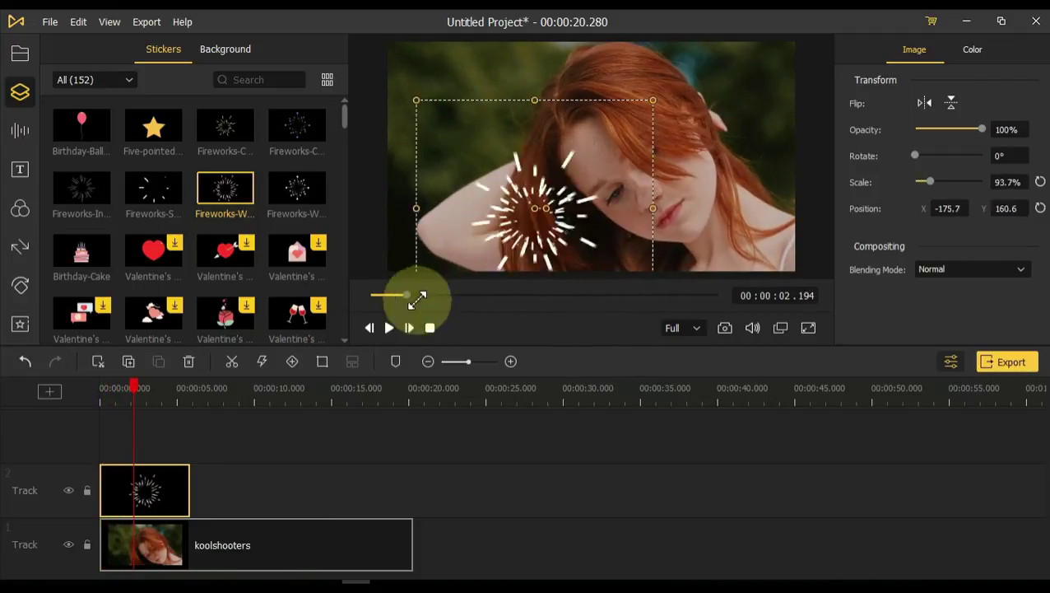
drag(706, 42, 790, 28)
drag(790, 99, 657, 115)
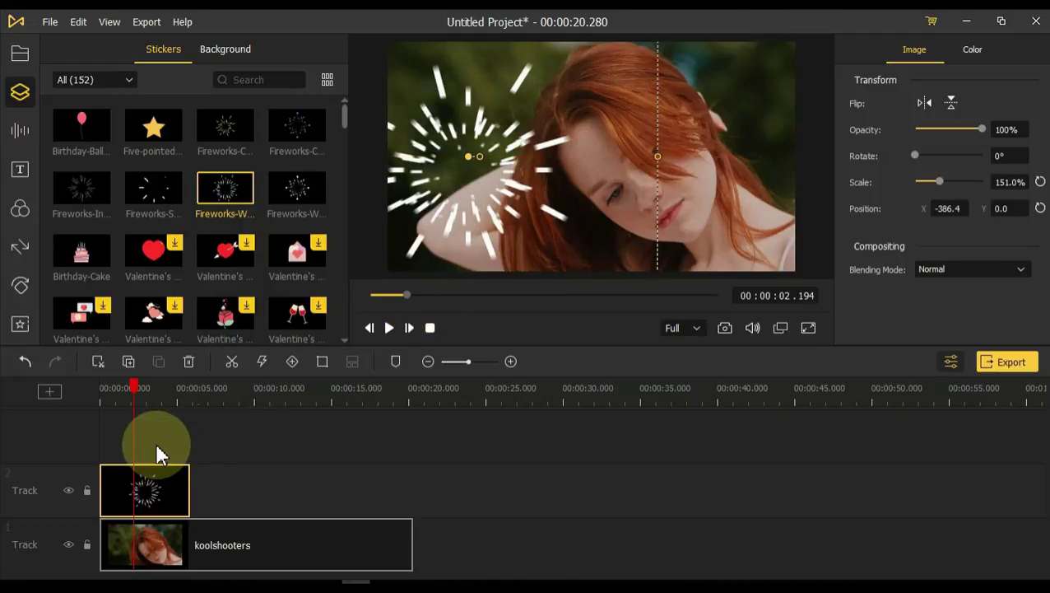
click(102, 398)
key(space)
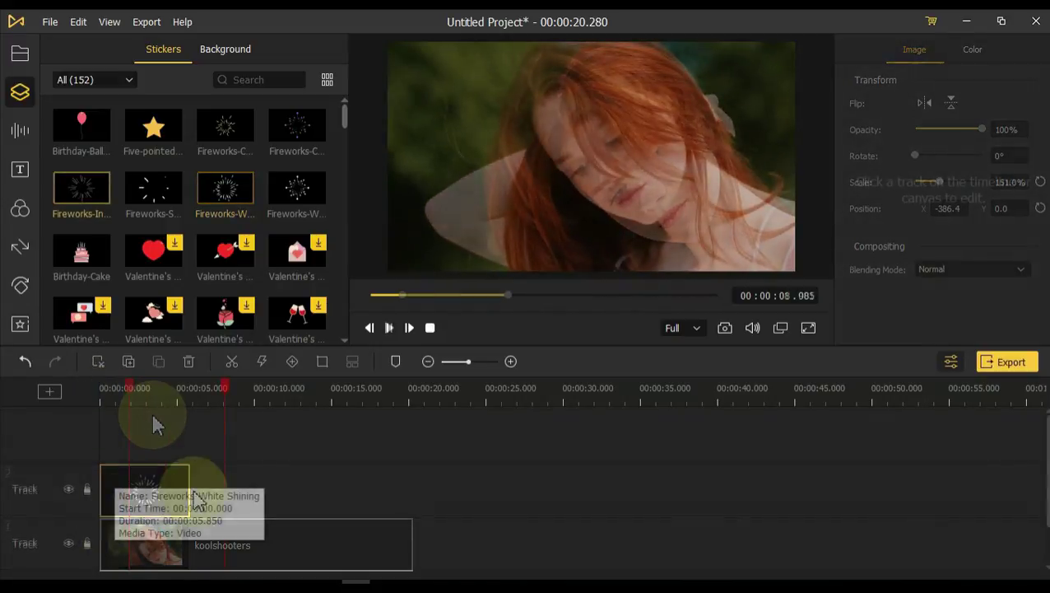
Step: Download the Valentine's arrow-through-heart sticker, place it at about five seconds, and preview
scroll(305, 222, down, 2)
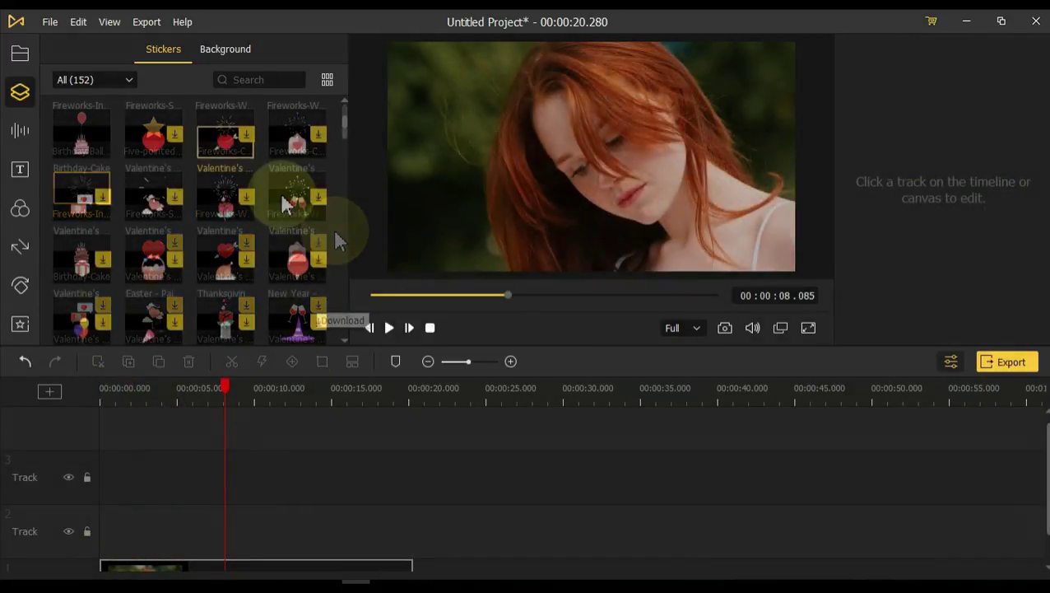
scroll(279, 189, down, 2)
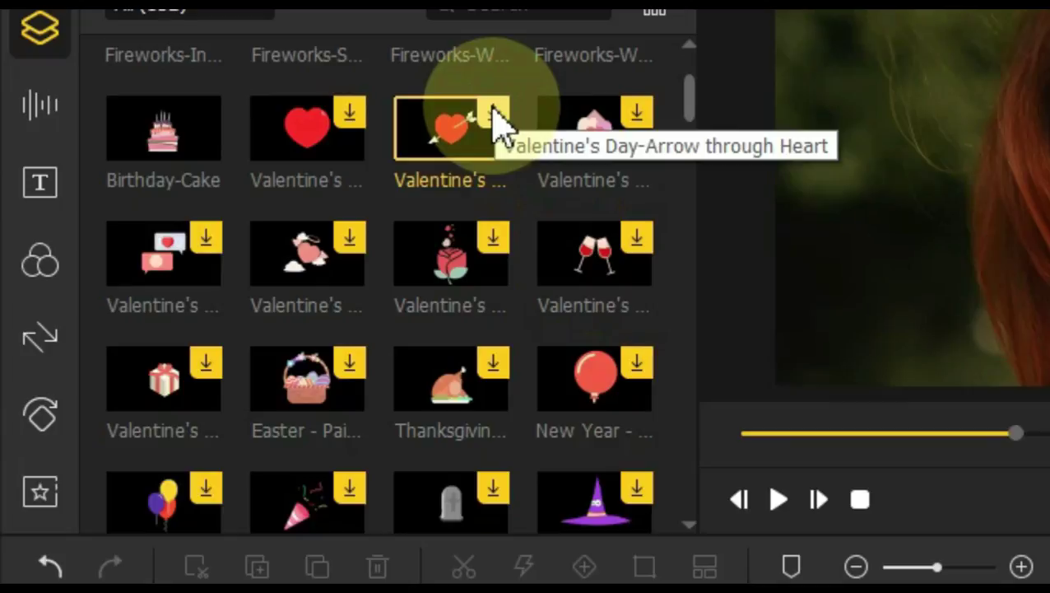
click(494, 111)
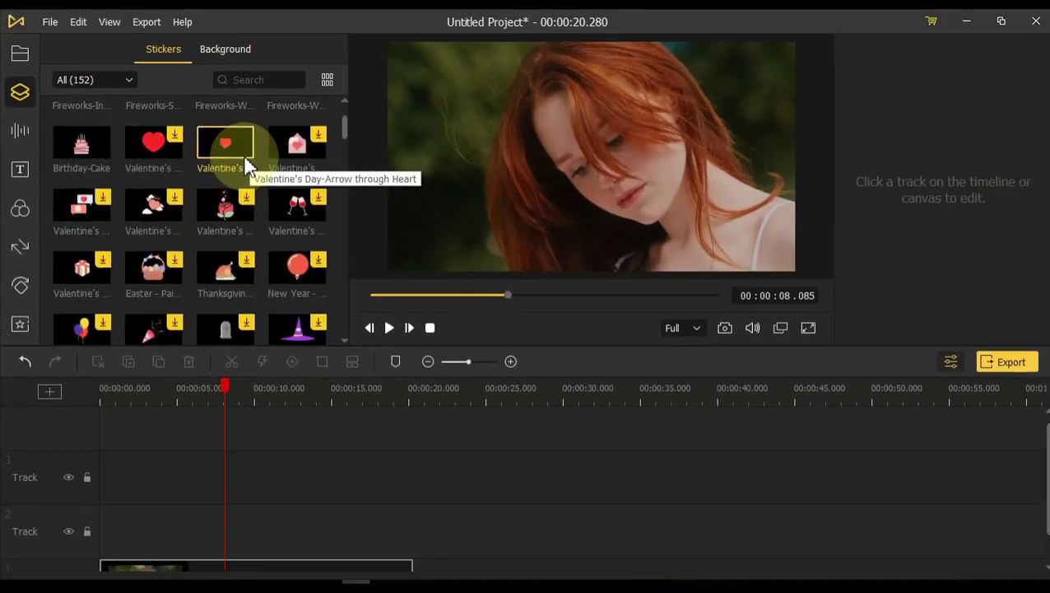
drag(205, 534, 206, 535)
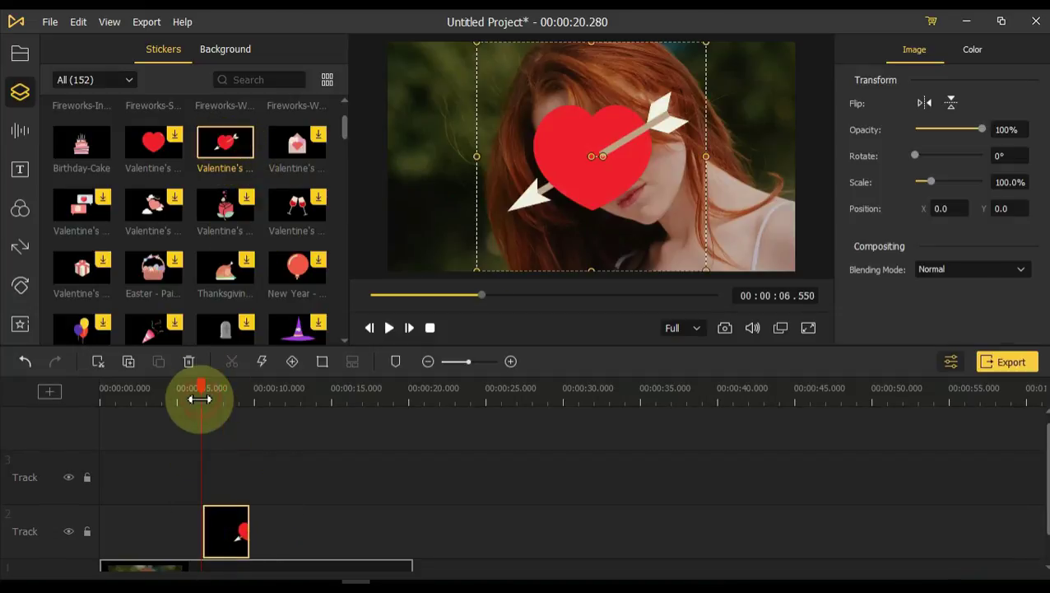
key(space)
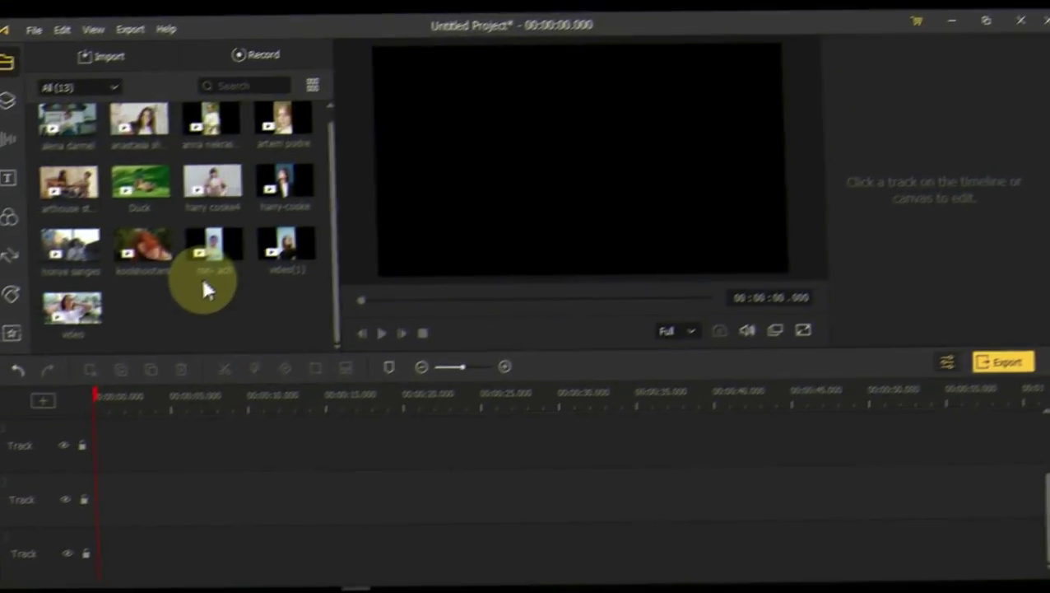
Step: Preview City Sunshine, Pickled Pink and Relaxing Ballad, then place Relaxing Ballad on Track 1
click(22, 132)
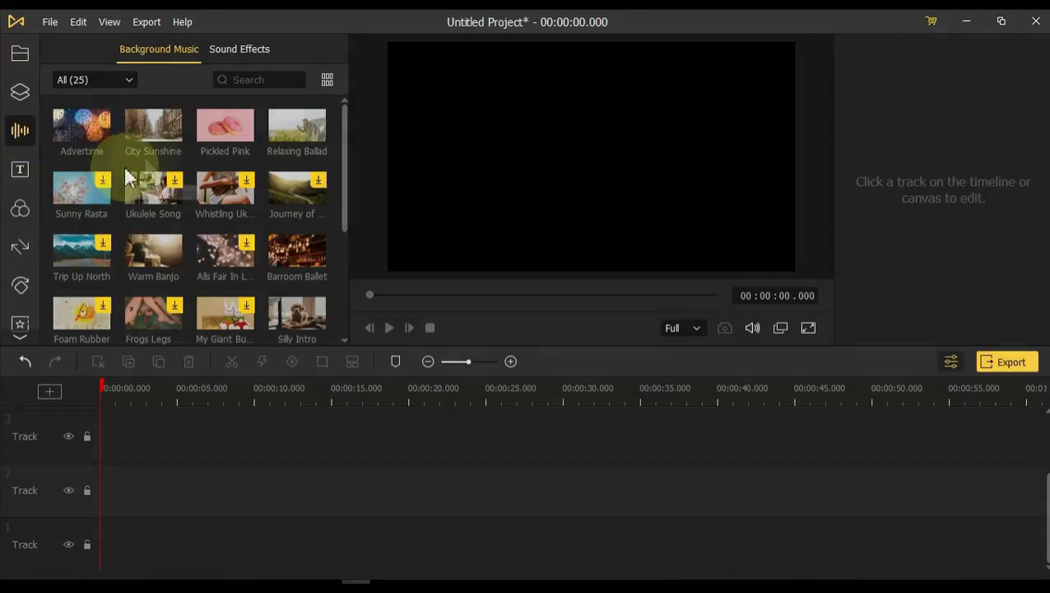
click(152, 130)
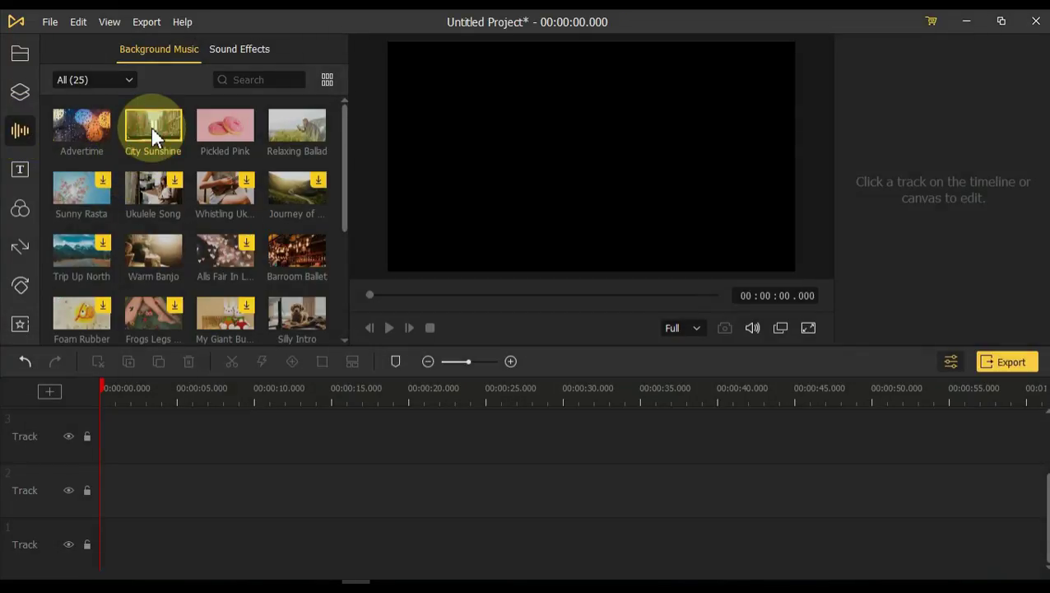
click(227, 125)
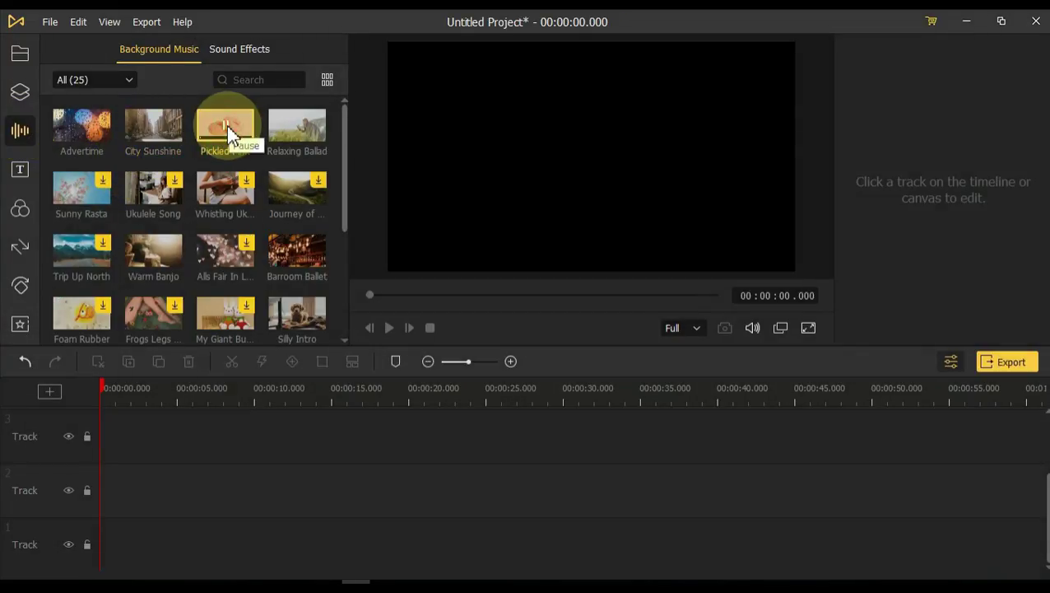
click(298, 126)
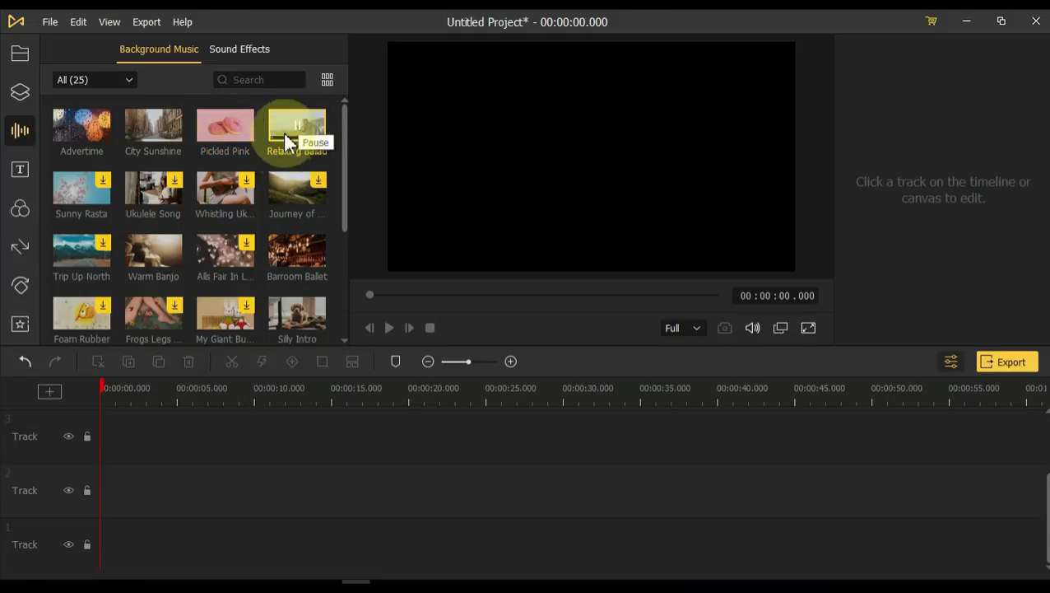
drag(280, 135, 89, 551)
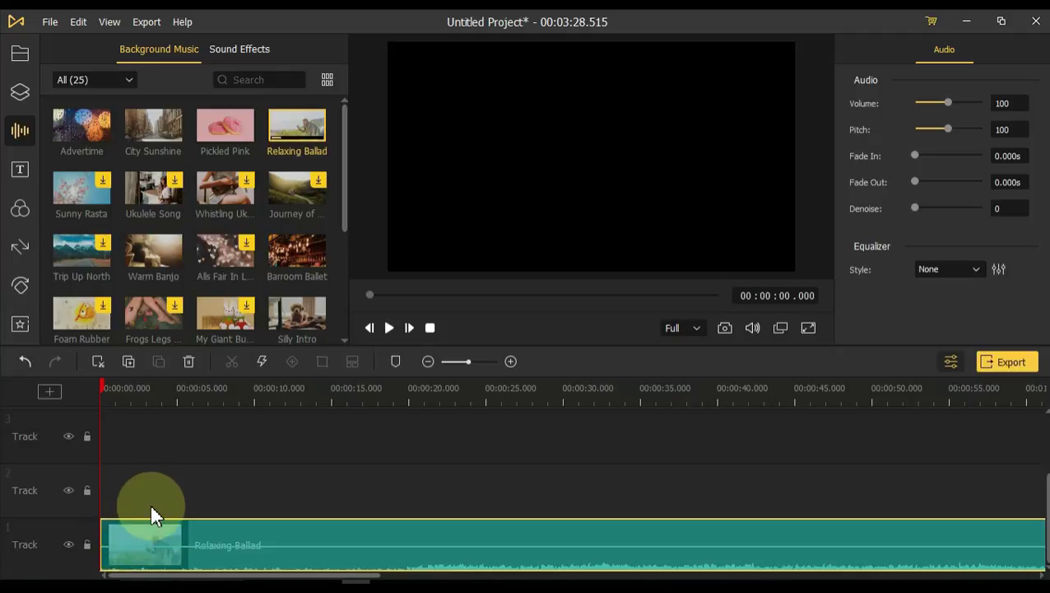
click(149, 501)
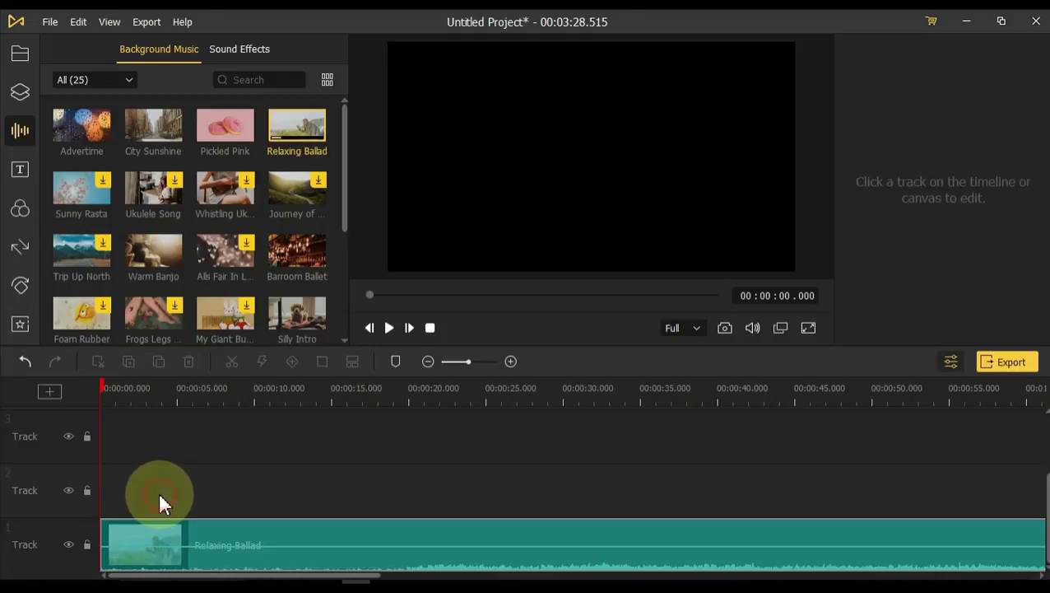
Step: Add arthouse studio above the music, keep 25 fps project settings, and mark its end
click(20, 53)
drag(87, 178, 171, 494)
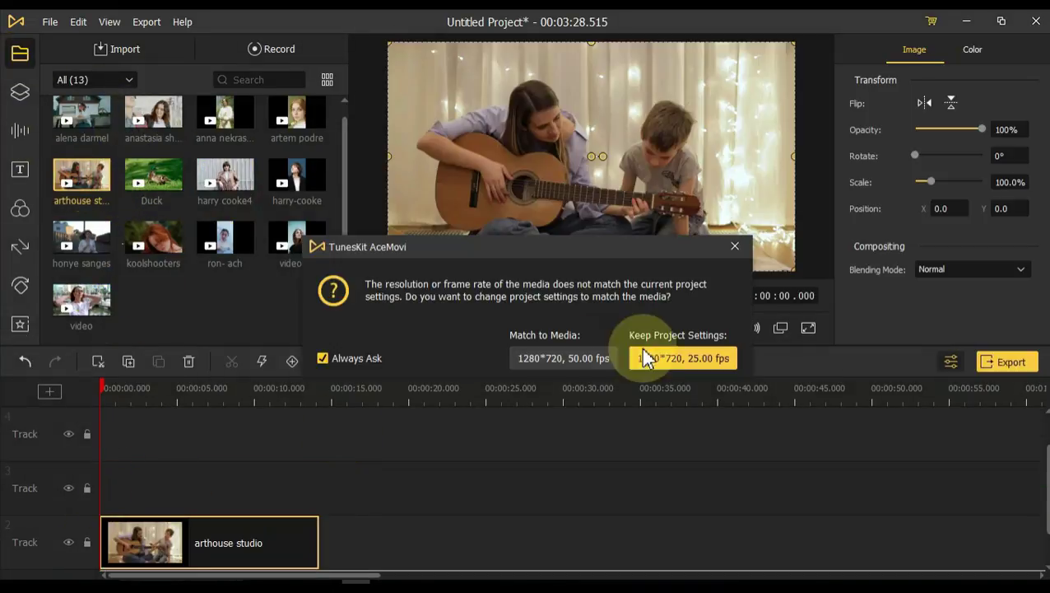
click(674, 358)
scroll(321, 556, down, 1)
click(329, 395)
drag(329, 395, 321, 388)
Step: Cut Relaxing Ballad at 14.2 s, delete the remainder, and add a 1.3-second fade-in
click(343, 534)
click(237, 363)
click(384, 545)
key(Delete)
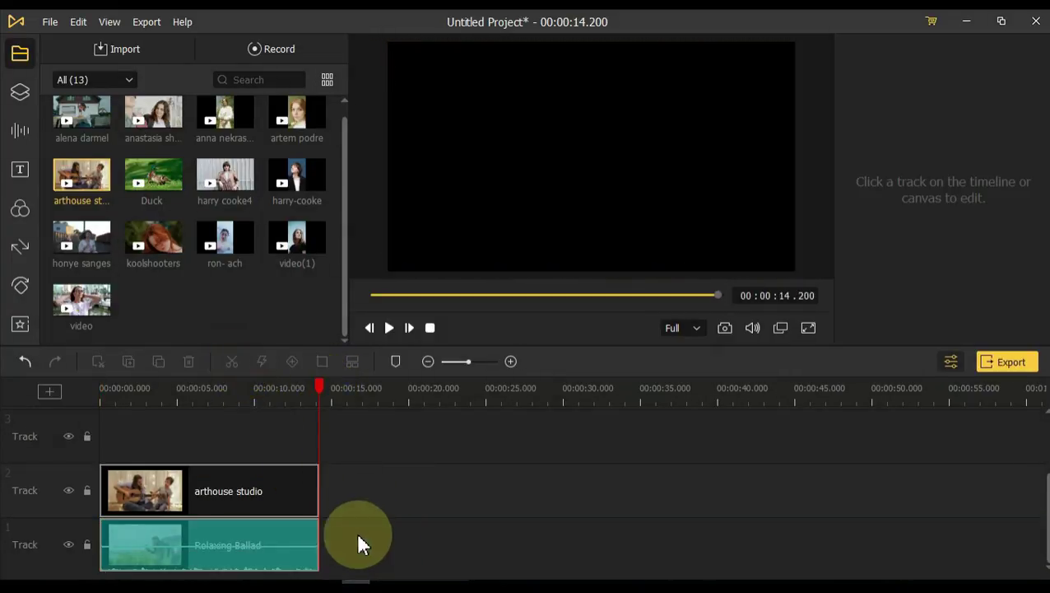
click(311, 541)
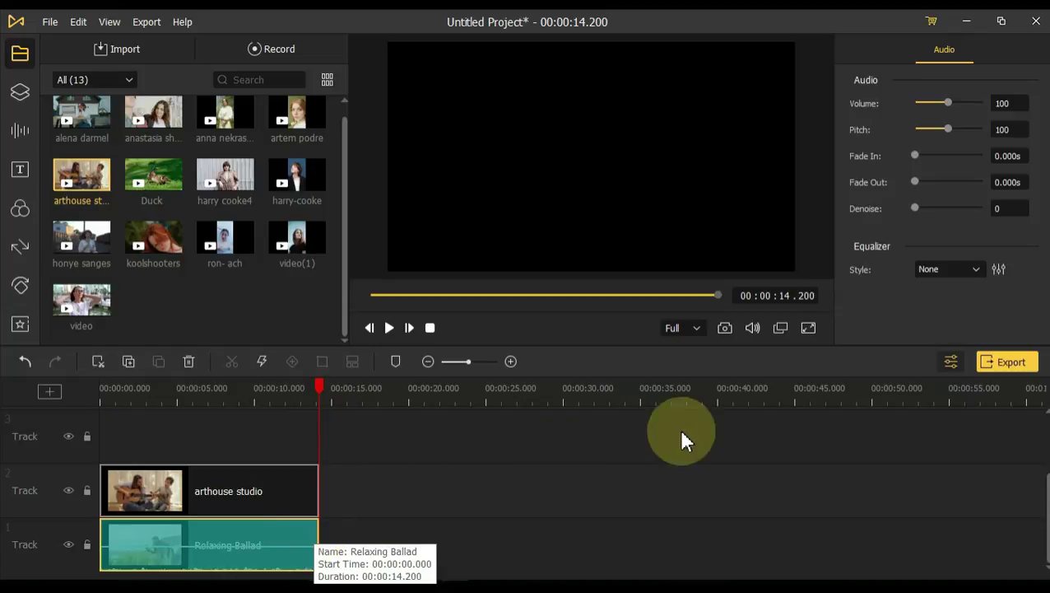
mouse_move(915, 156)
mouse_down()
mouse_move(928, 158)
mouse_move(921, 182)
mouse_up()
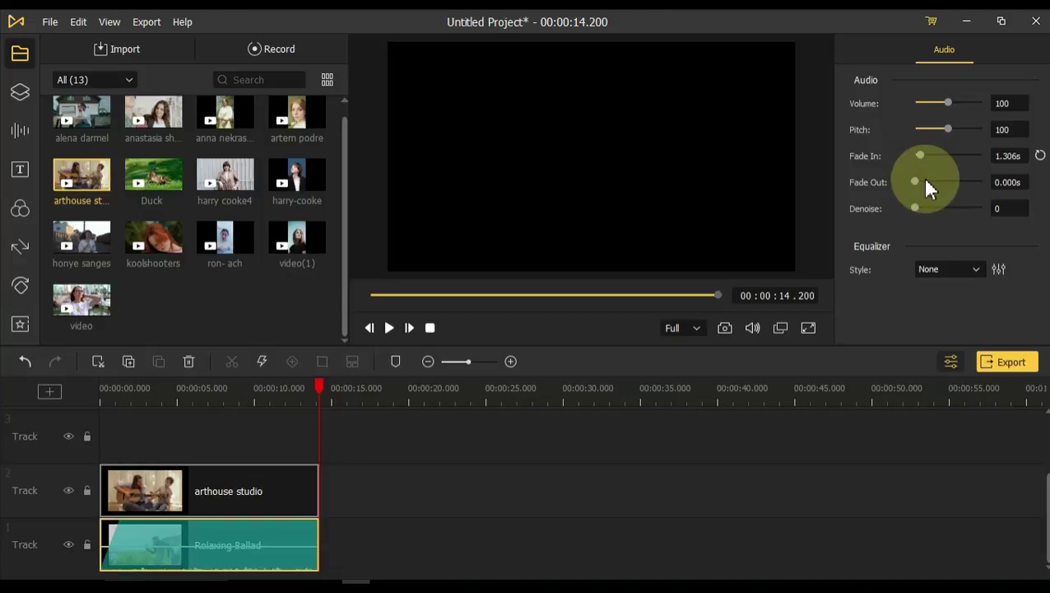
Step: Give Relaxing Ballad a 1.5-second fade-out and volume 200, then play the ending
mouse_move(948, 103)
mouse_down()
mouse_move(920, 103)
mouse_move(991, 102)
mouse_up()
click(282, 398)
key(space)
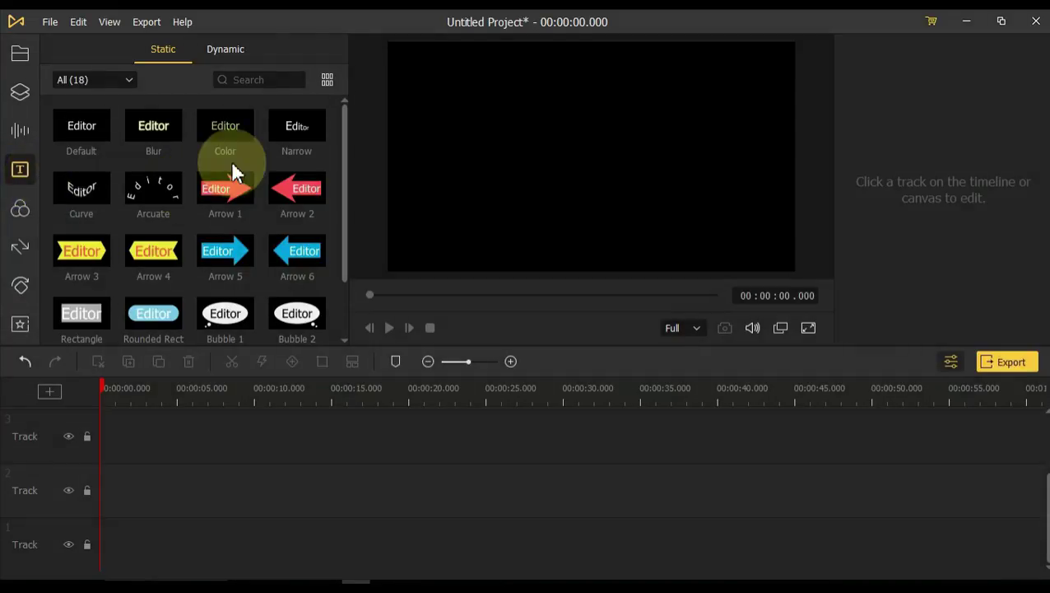
Step: Add a Narrow text title reading 'AceMovi' at size 36 on Track 3
drag(281, 138, 105, 498)
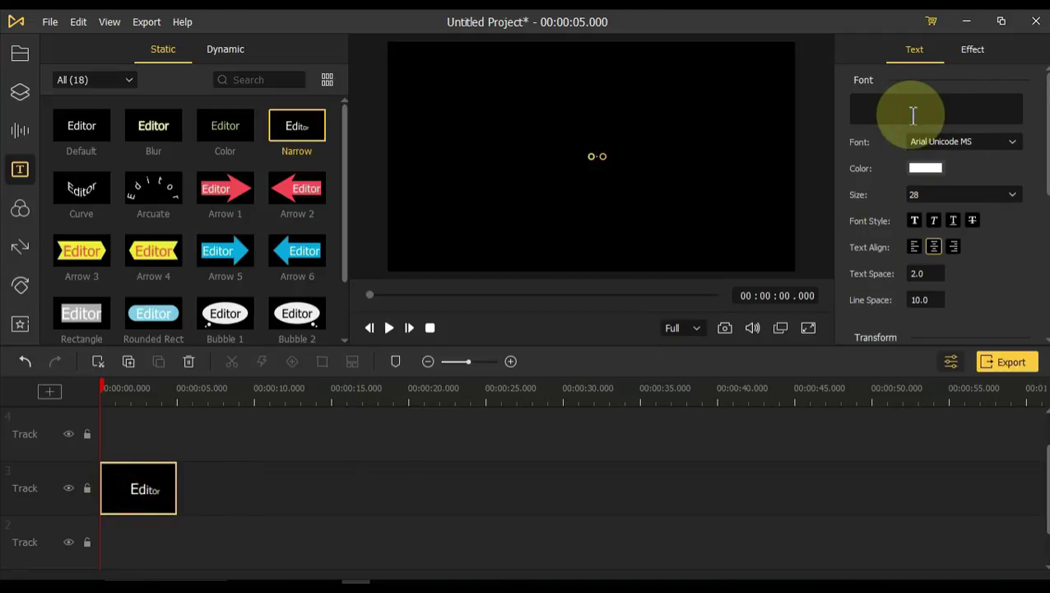
text(AceMovi)
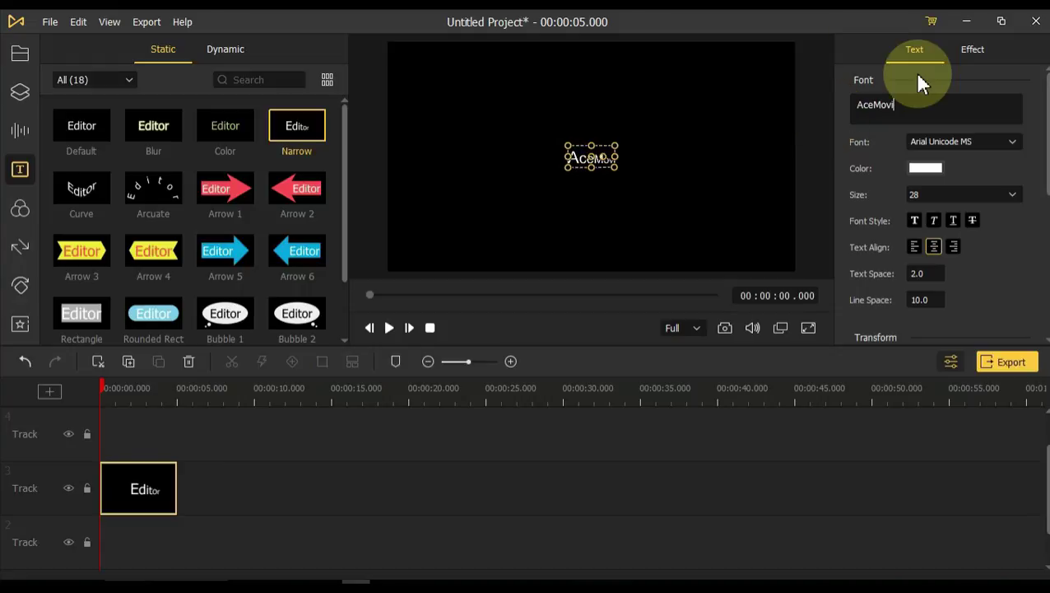
click(1013, 196)
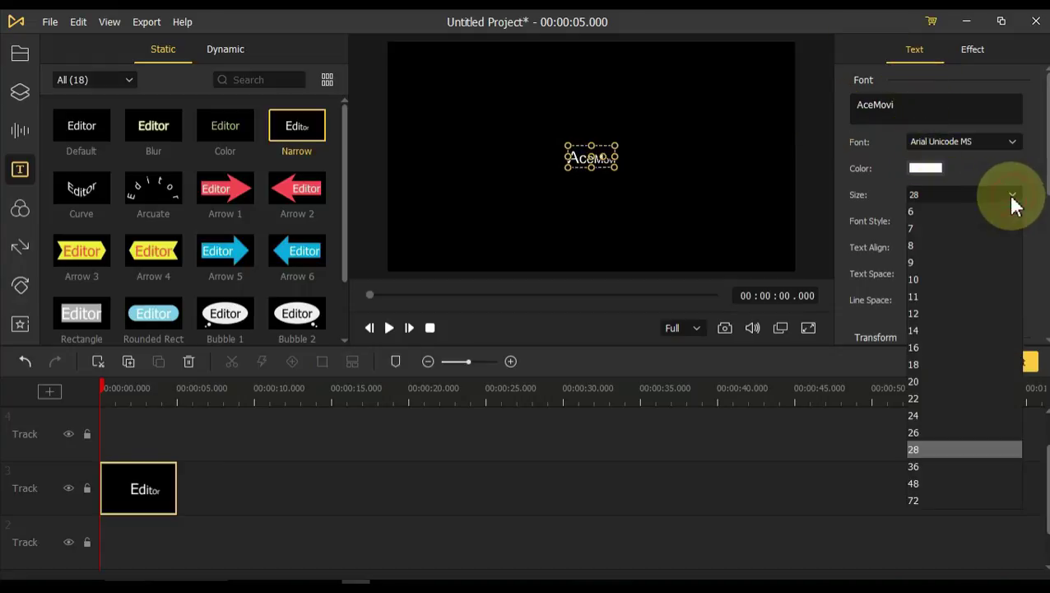
click(930, 466)
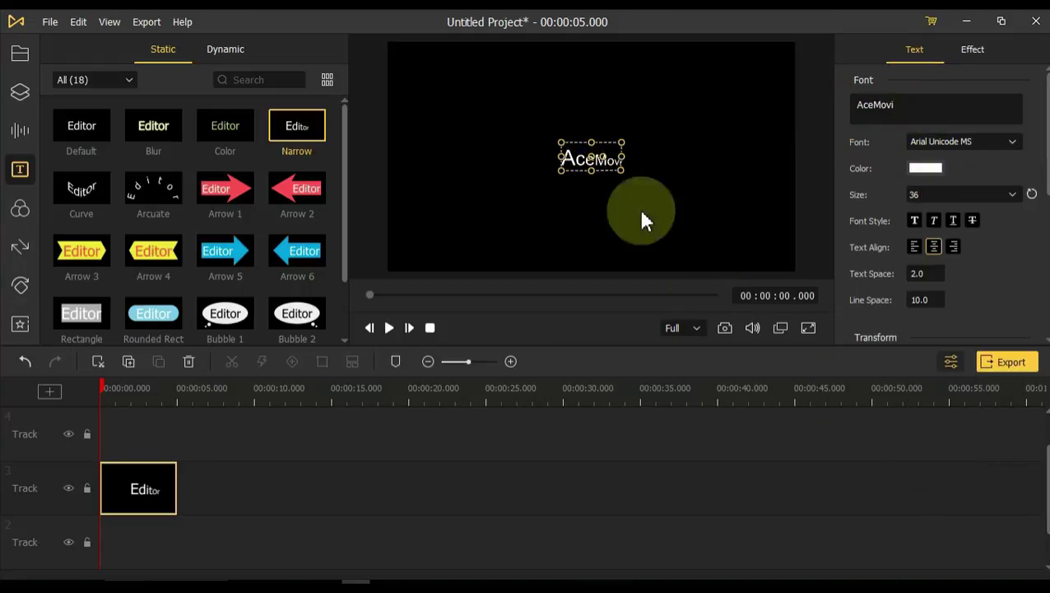
Step: Enlarge the AceMovi title box on the canvas and deselect it
drag(621, 167, 680, 106)
drag(562, 177, 502, 200)
drag(686, 111, 693, 106)
click(288, 475)
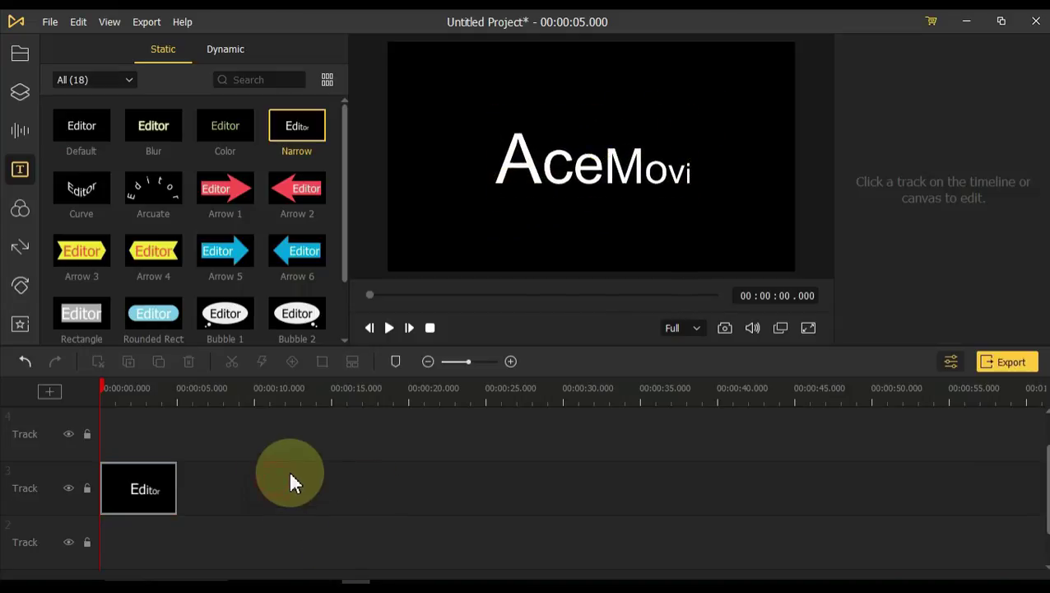
click(20, 56)
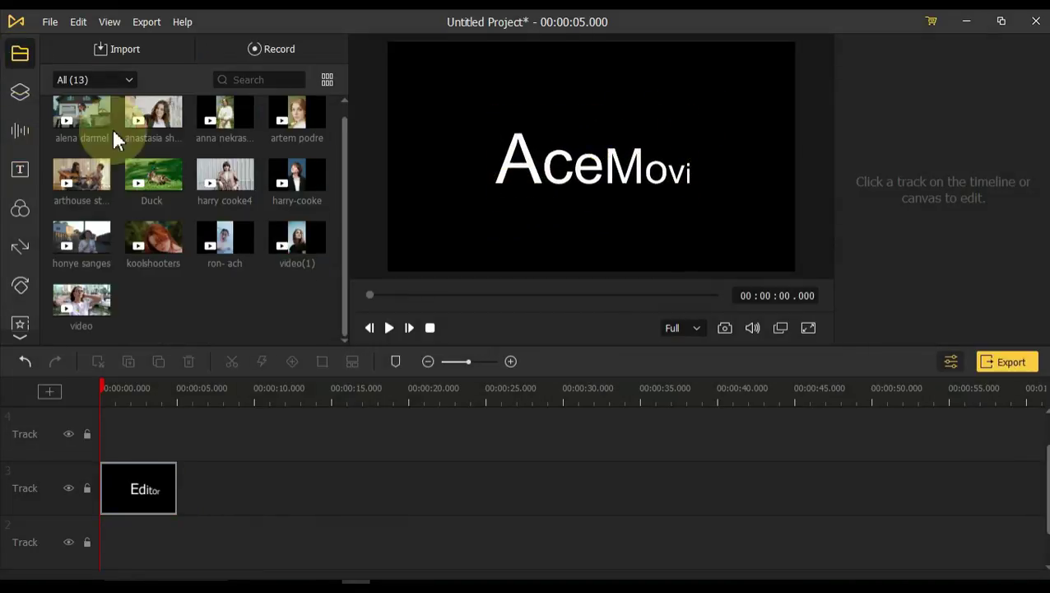
drag(231, 175, 77, 557)
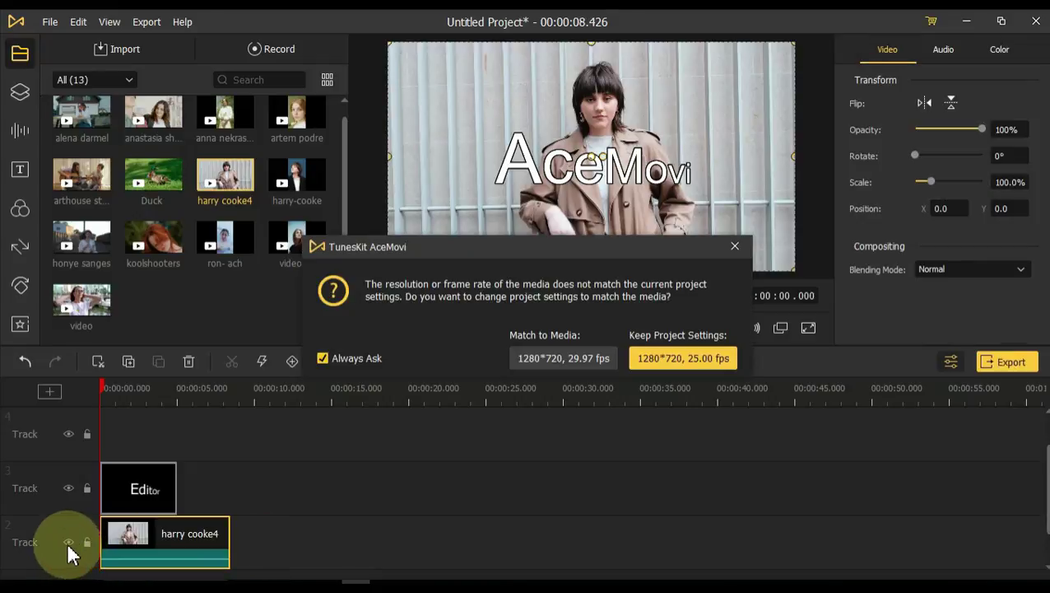
click(646, 359)
click(207, 493)
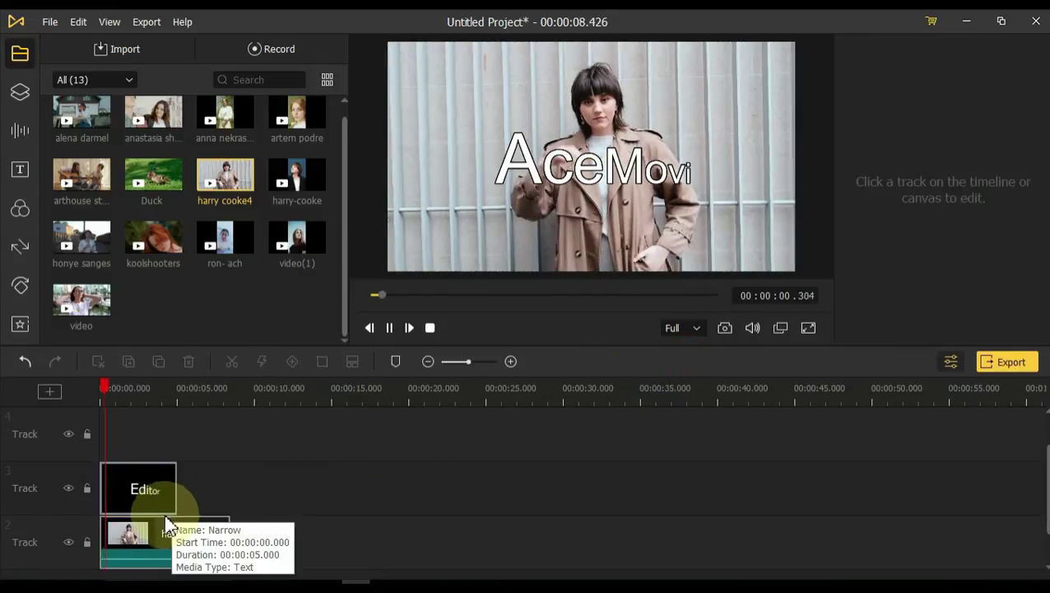
Step: Make the AceMovi title text yellow, italic and bold
click(128, 494)
click(922, 193)
click(925, 169)
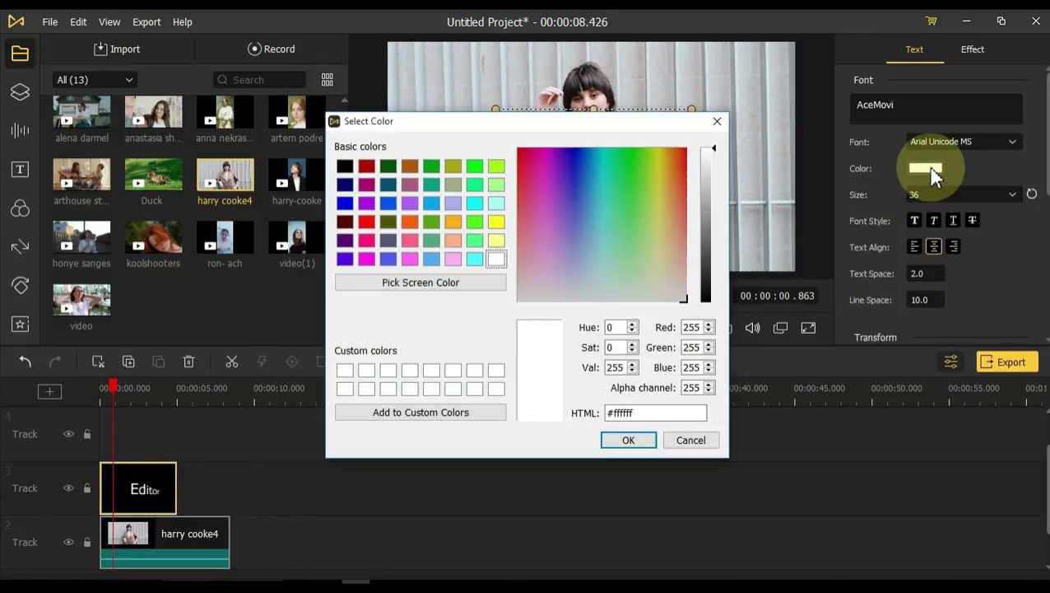
click(496, 222)
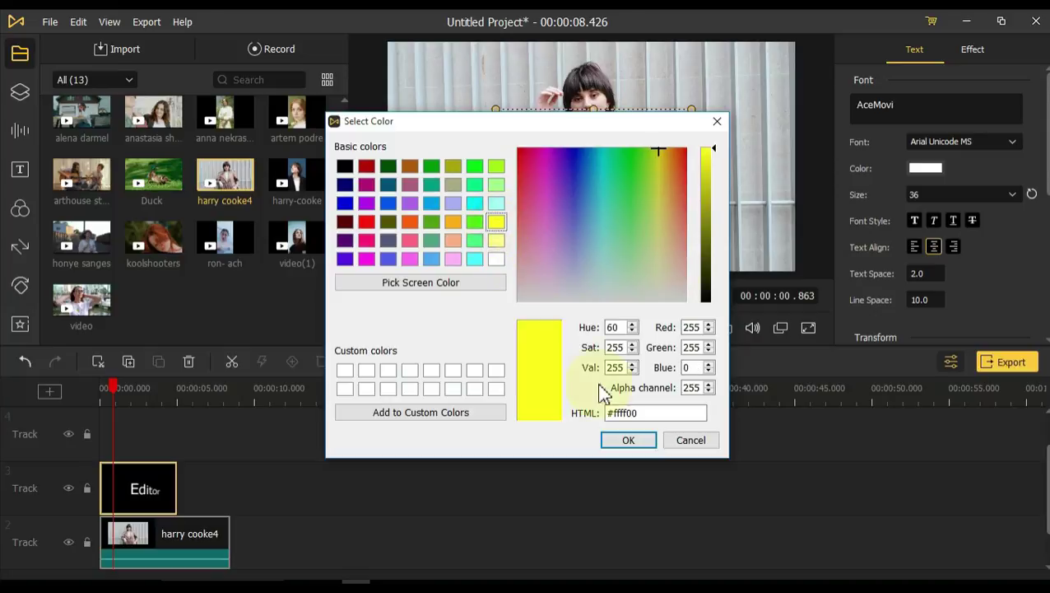
click(622, 441)
click(934, 222)
click(914, 221)
click(953, 222)
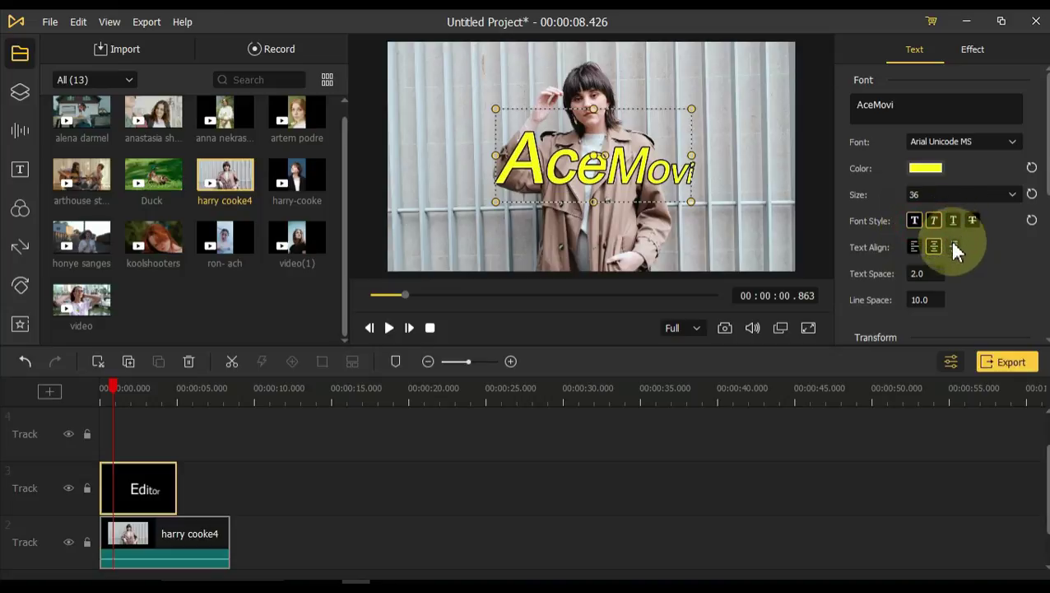
Step: Set the title's text spacing to 5 and stretch it wider with the Narrow effect
drag(926, 274, 907, 273)
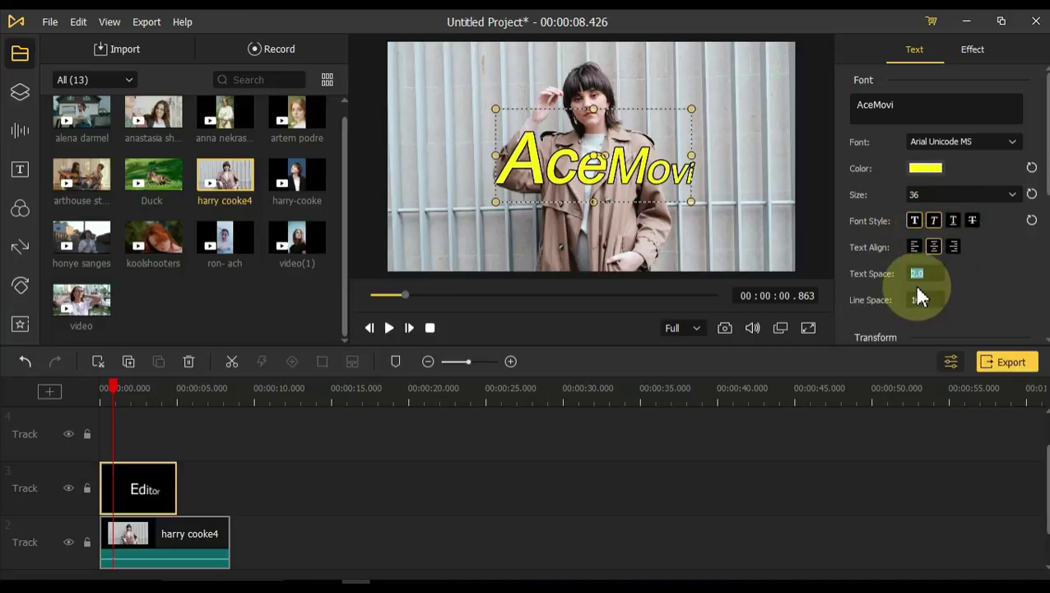
text(5)
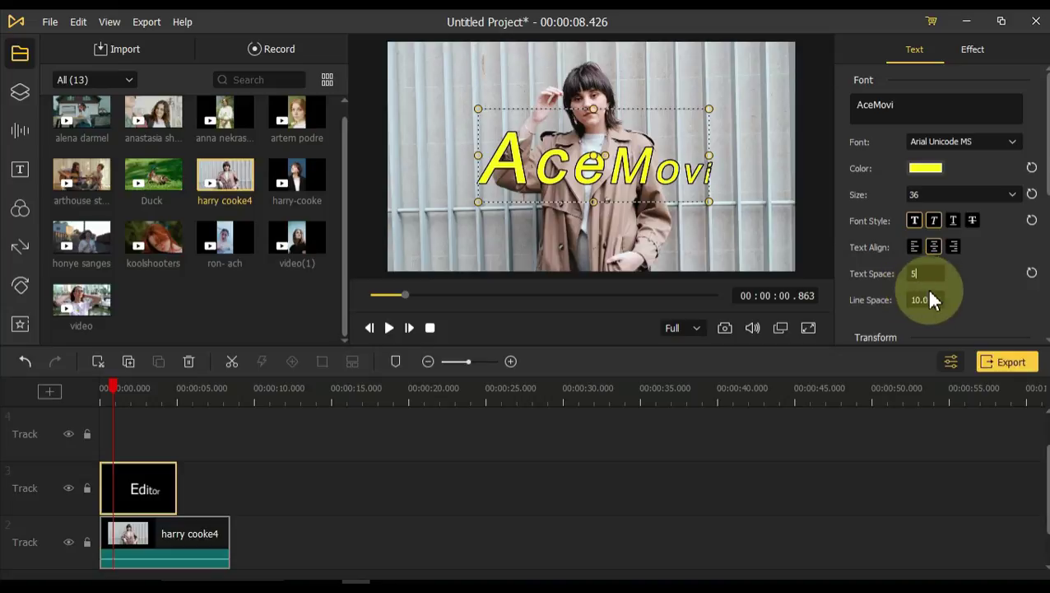
click(971, 48)
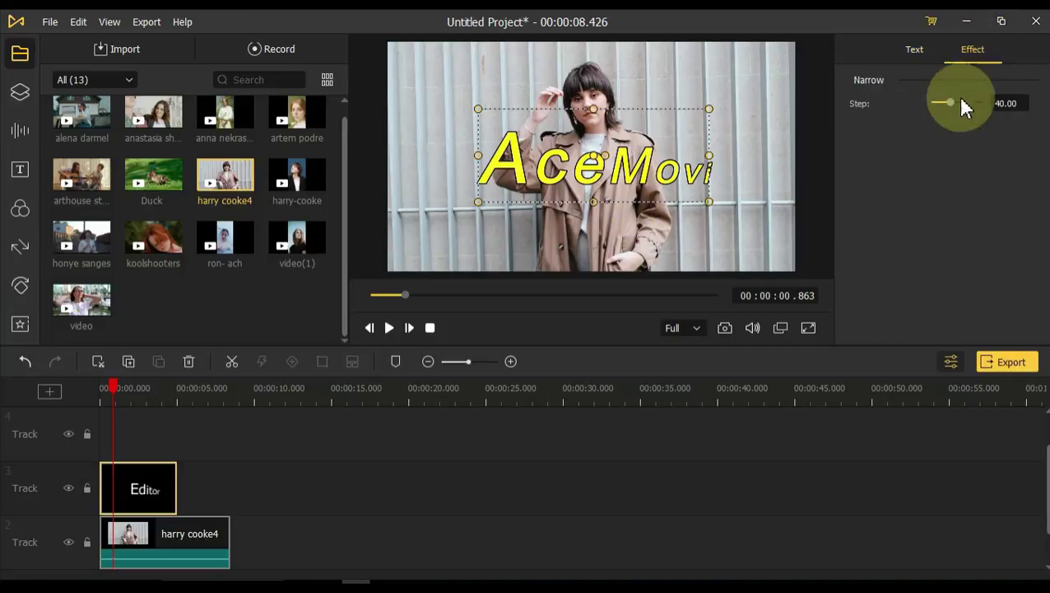
drag(953, 106, 957, 107)
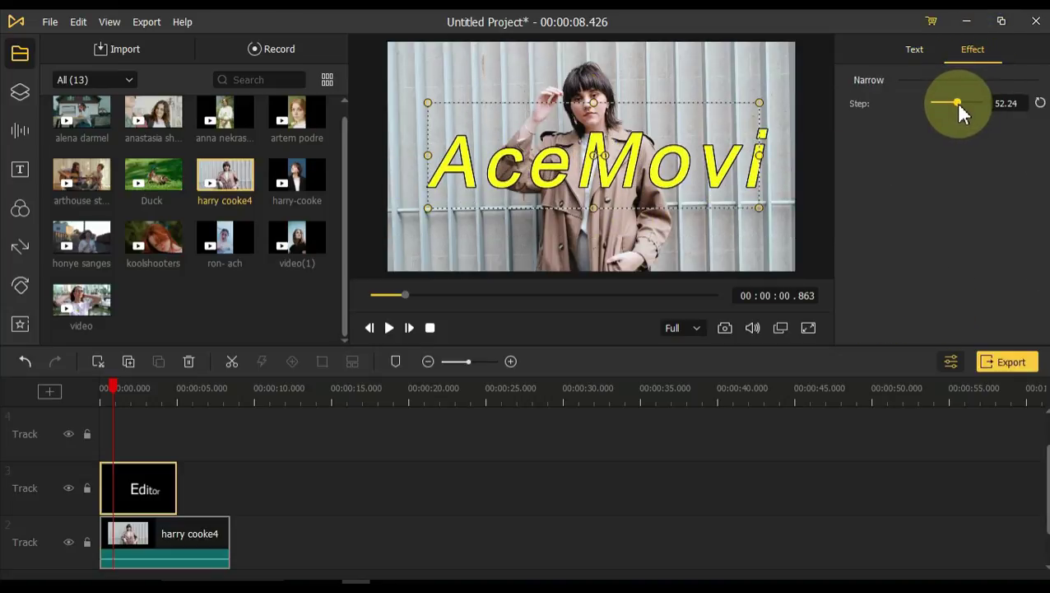
click(916, 51)
Step: Lower the title's outline alpha, then add an orange, semi-transparent shadow at offset 1.10
scroll(915, 326, down, 5)
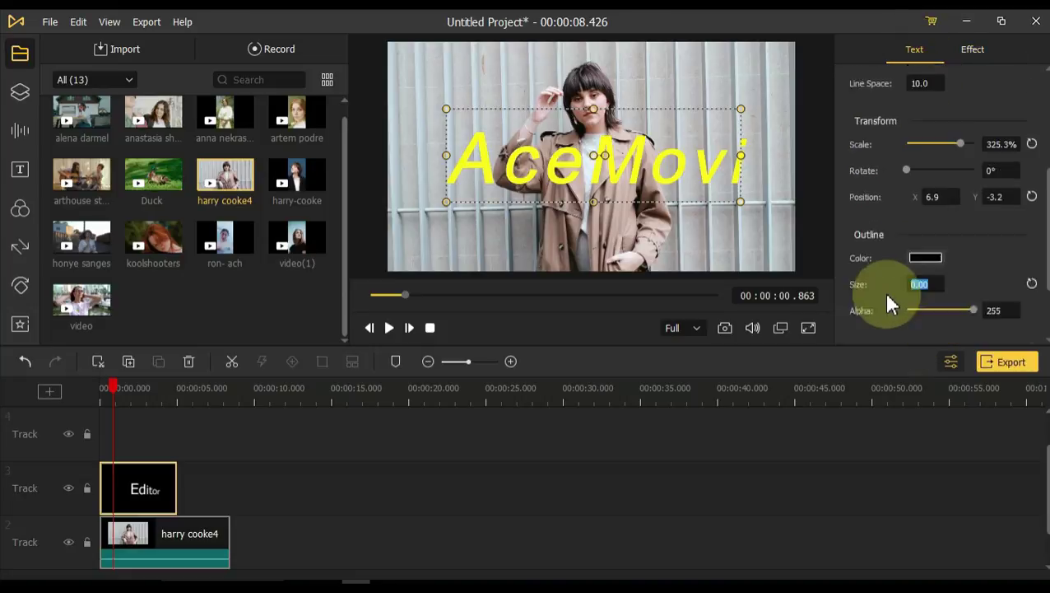
scroll(884, 293, down, 2)
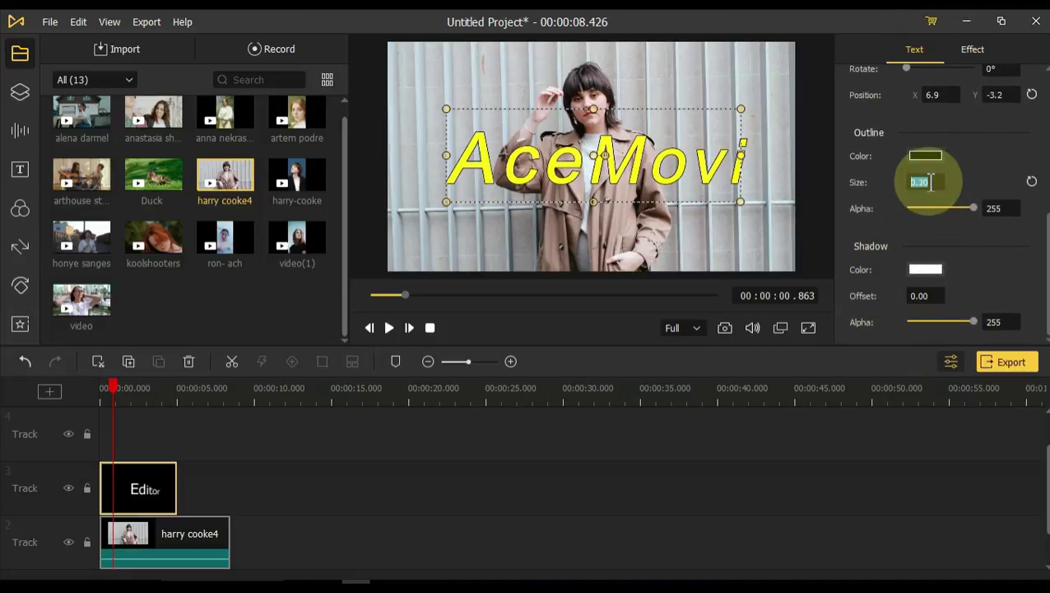
scroll(931, 182, up, 2)
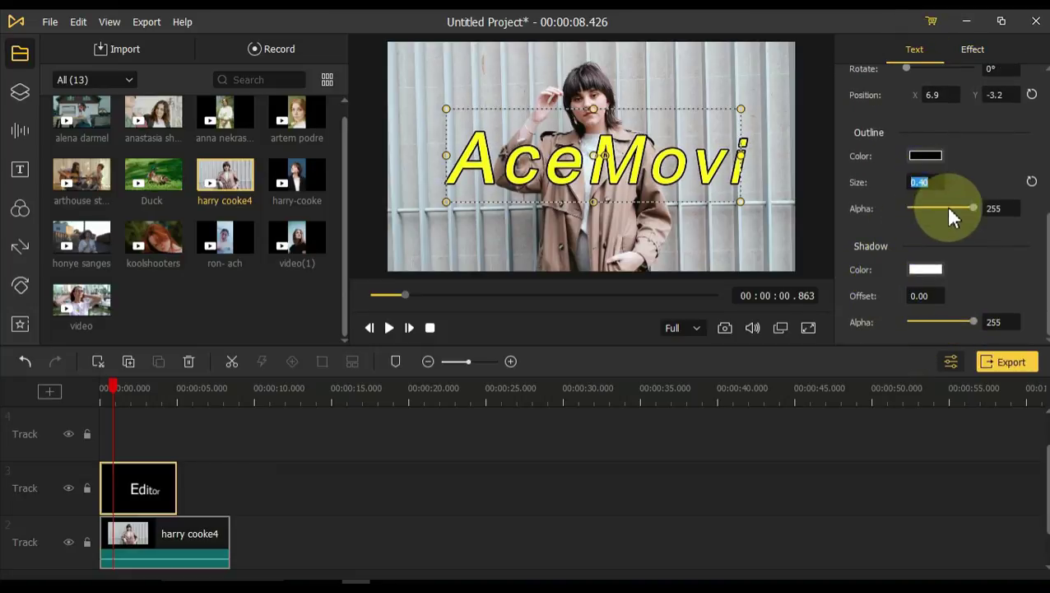
mouse_move(949, 209)
mouse_down()
mouse_move(910, 211)
mouse_move(971, 207)
mouse_up()
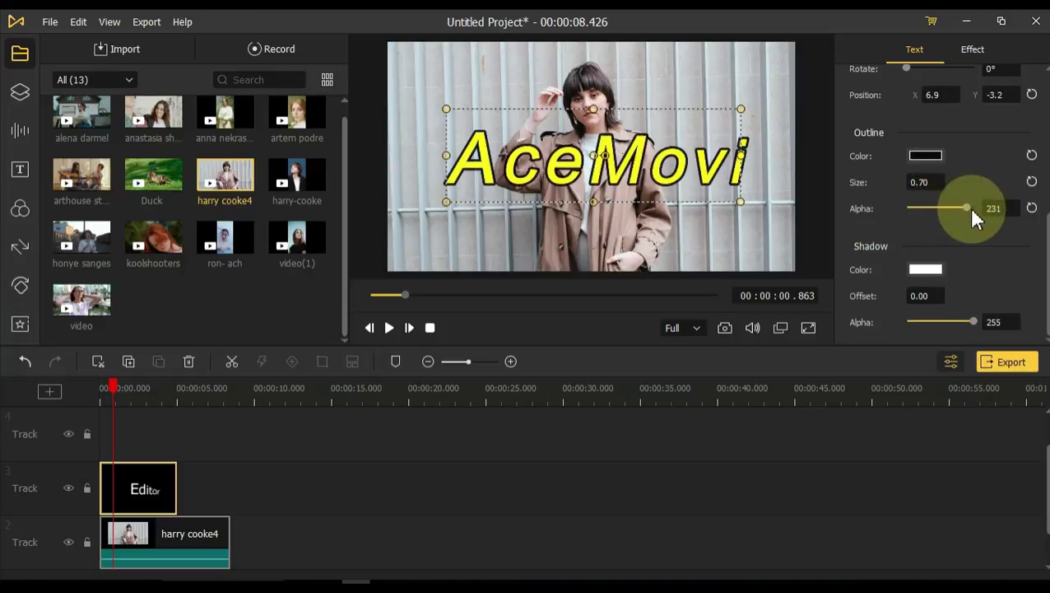
click(925, 271)
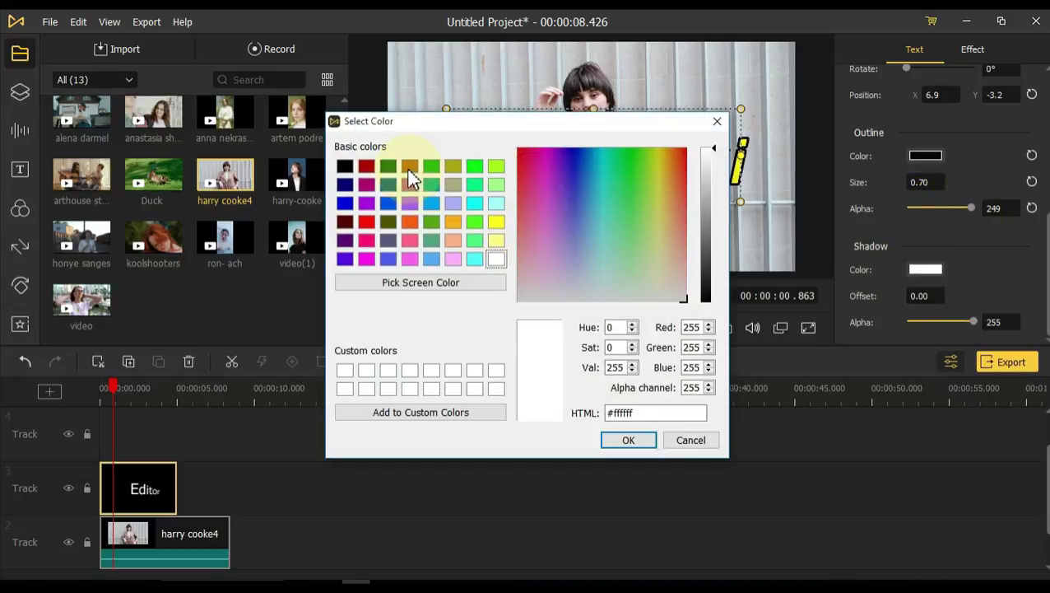
click(410, 167)
click(628, 440)
click(919, 294)
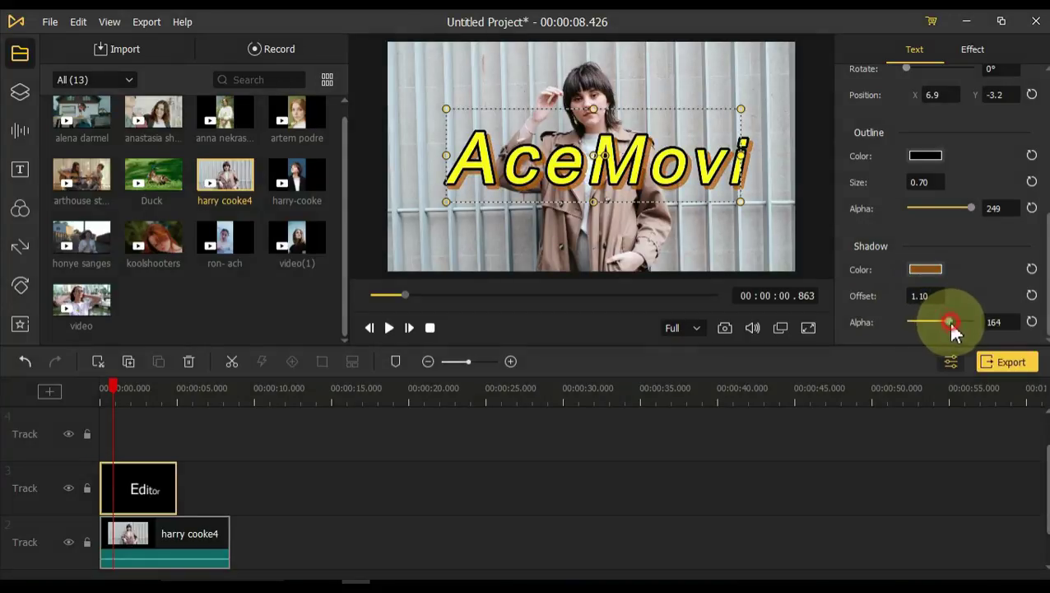
mouse_move(946, 321)
mouse_down()
mouse_move(937, 321)
mouse_move(953, 322)
mouse_up()
click(480, 461)
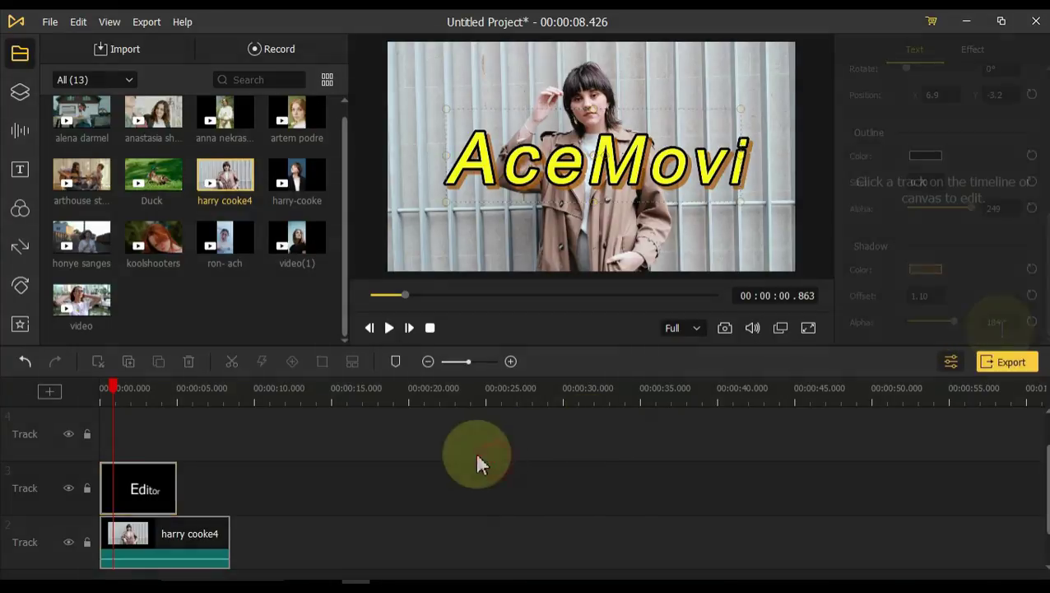
Step: Play the preview and lay Green Film then Red Film filters above the clip
click(113, 387)
key(space)
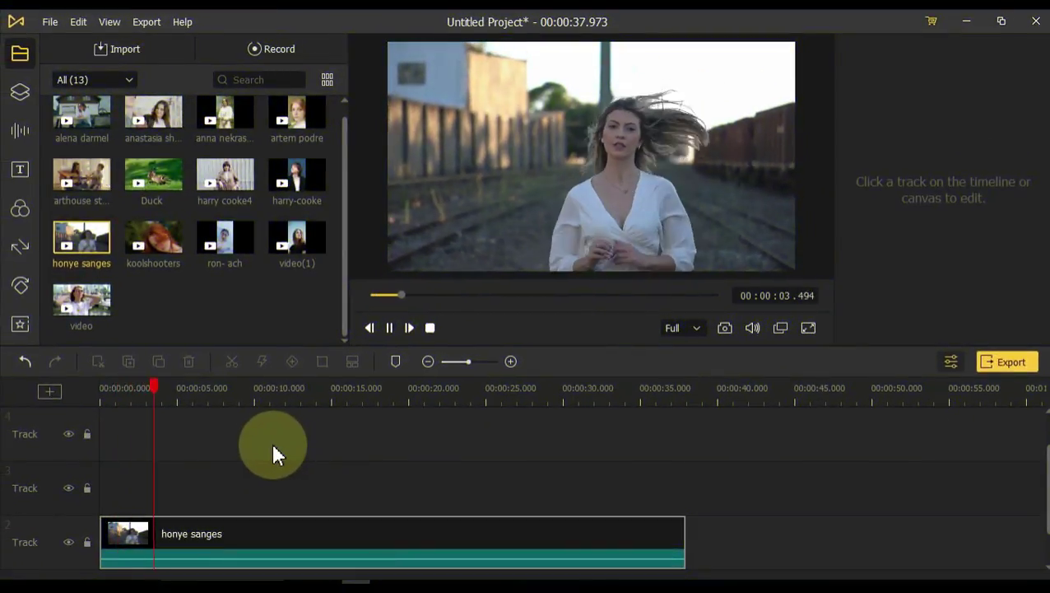
click(19, 216)
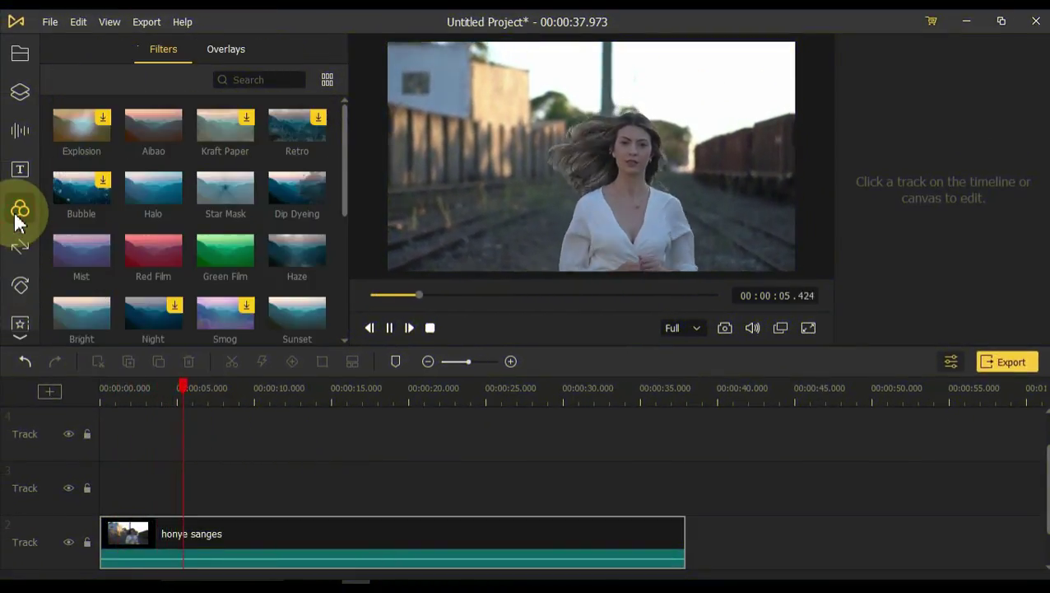
drag(225, 251, 227, 497)
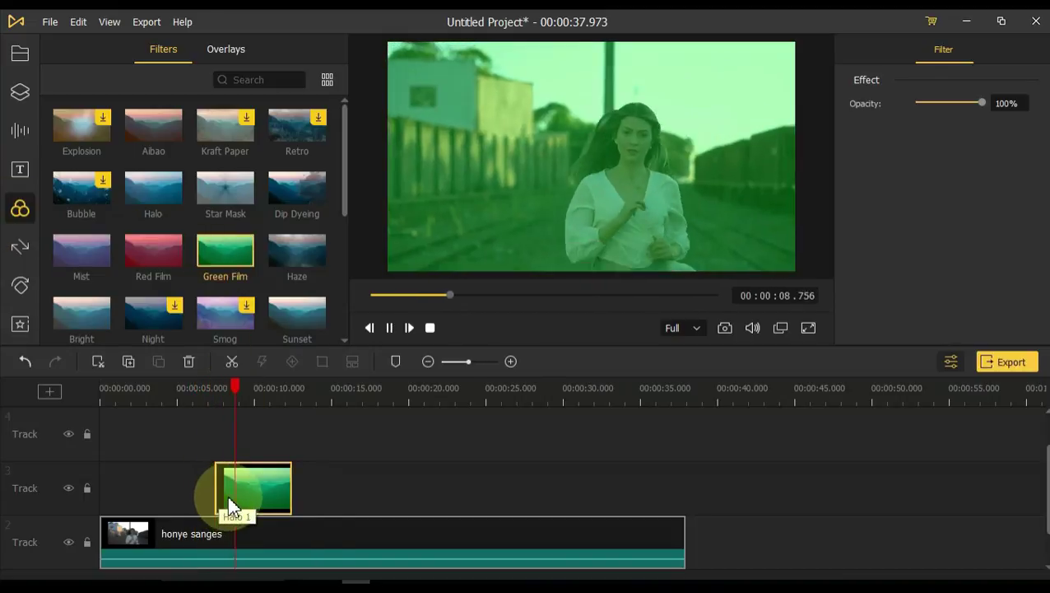
key(space)
drag(155, 252, 318, 484)
Step: Add Star Mask and Haze filters after Red Film and preview each
click(303, 398)
drag(225, 189, 392, 488)
click(396, 398)
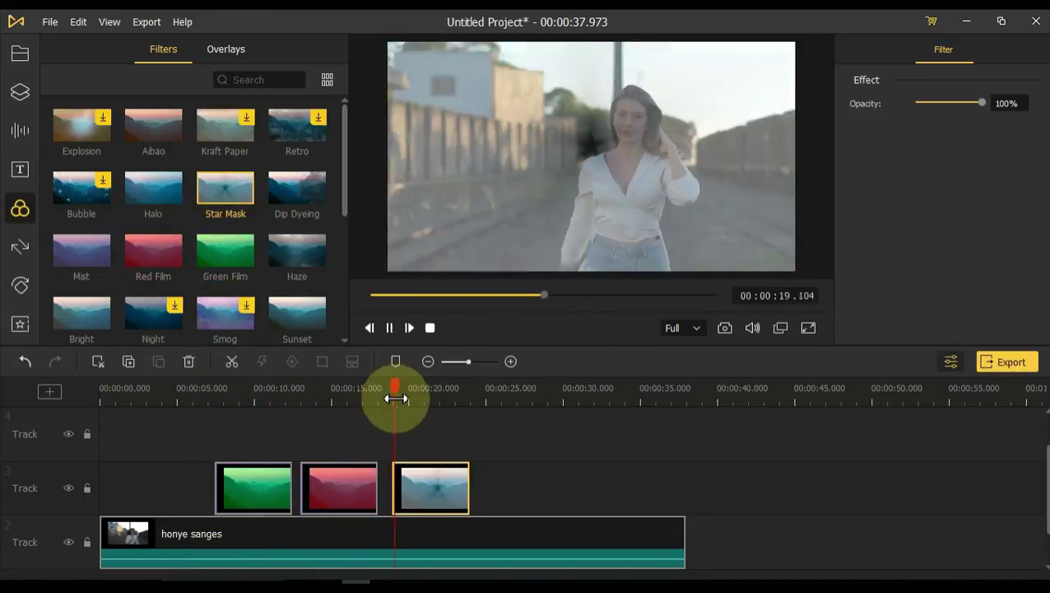
drag(297, 251, 539, 488)
click(499, 398)
click(568, 400)
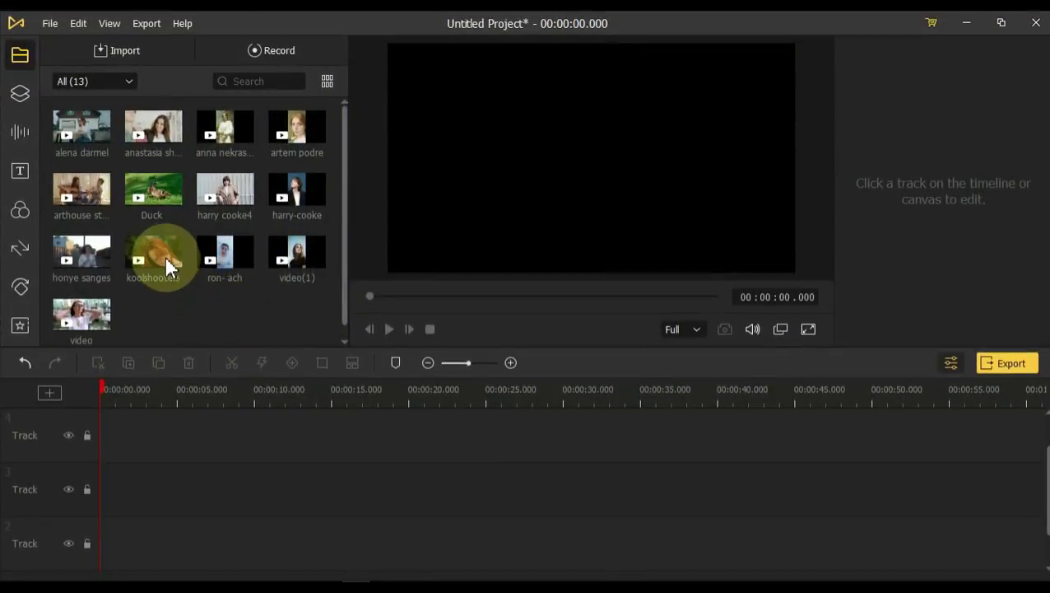
Step: Line up koolshooters, anastasia, video and Duck, shortening the last two clips
drag(164, 255, 356, 560)
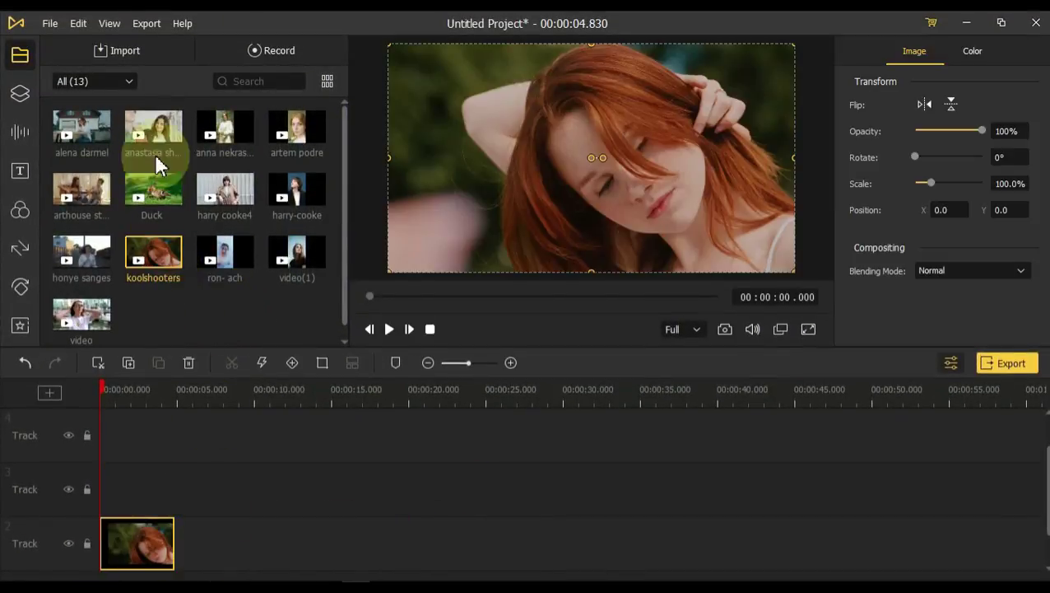
drag(159, 144, 288, 492)
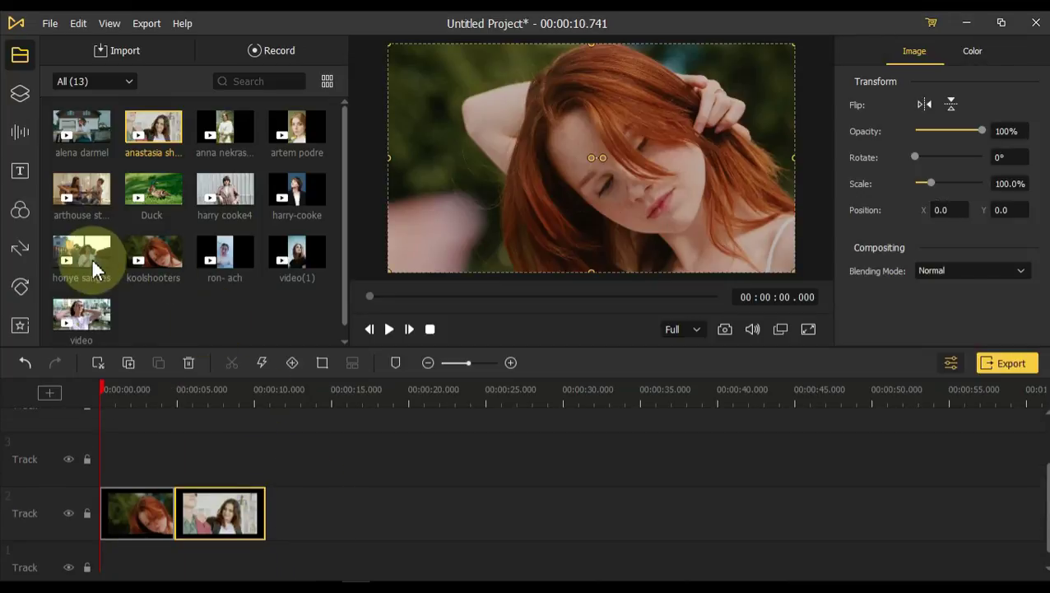
drag(81, 312, 267, 543)
drag(455, 539, 337, 544)
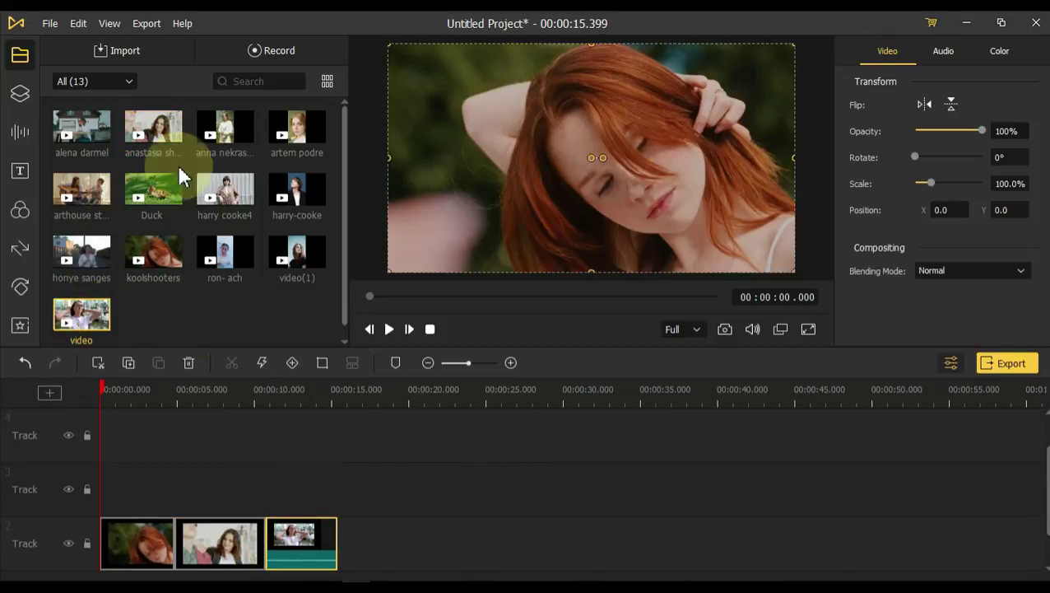
drag(181, 176, 340, 543)
drag(499, 539, 403, 547)
click(478, 531)
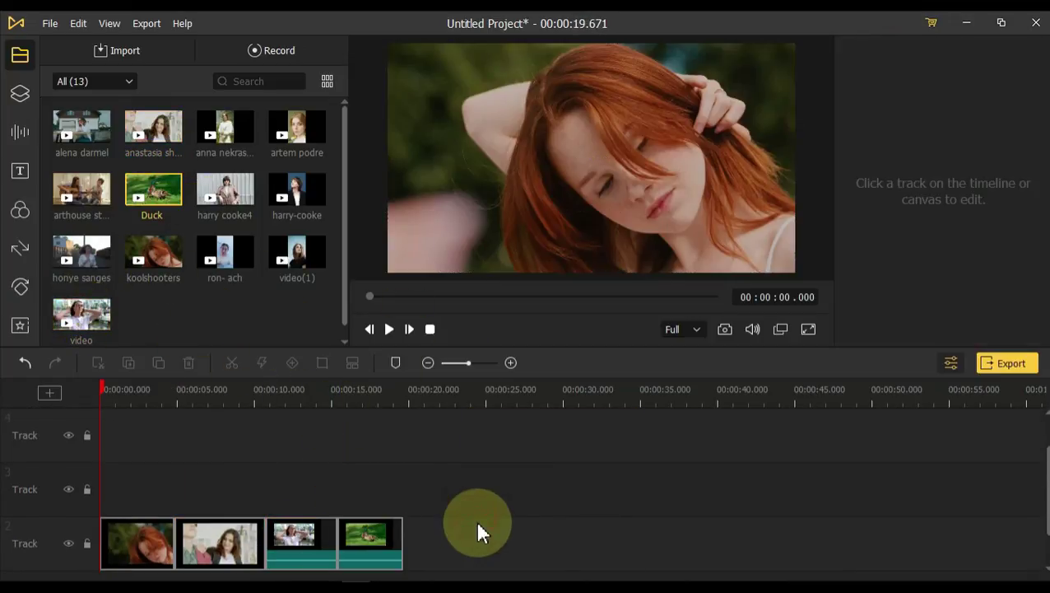
Step: Insert Wipe Right, Grid Zoom In and Vertical Blinds transitions between the clips, previewing them
click(22, 250)
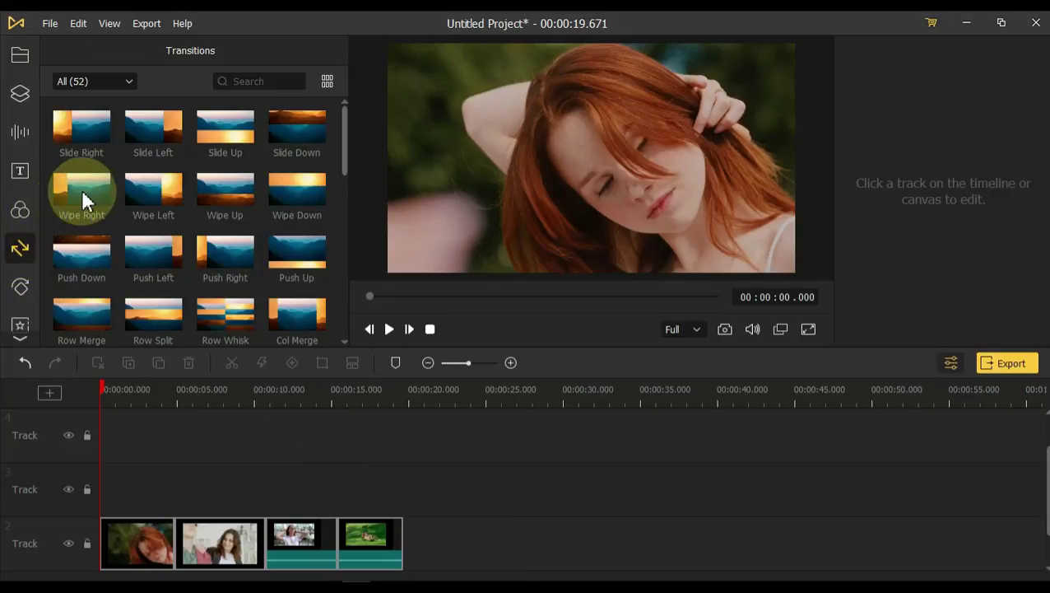
drag(83, 192, 167, 519)
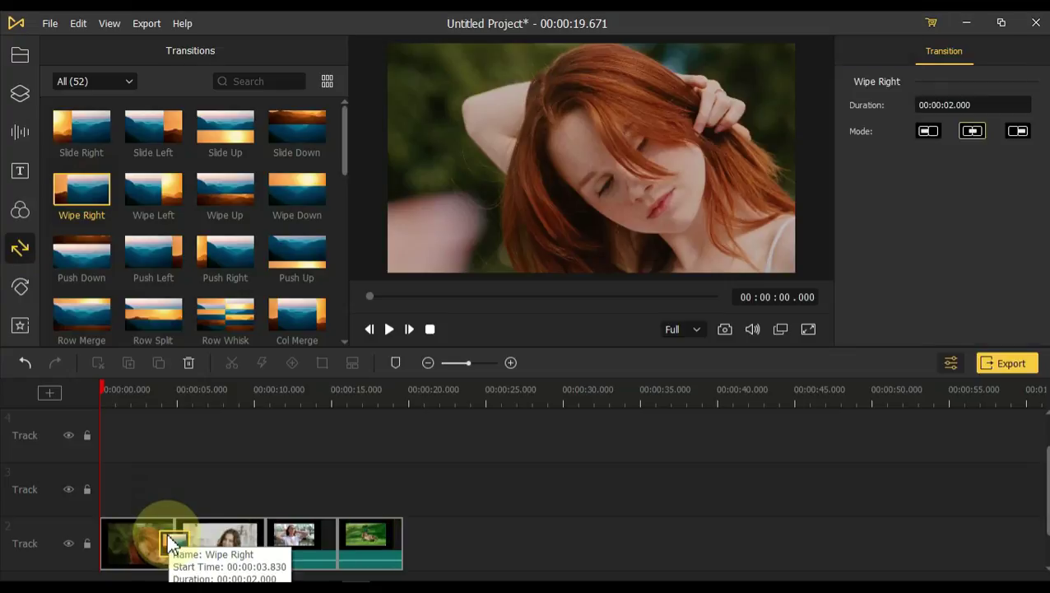
click(154, 401)
key(space)
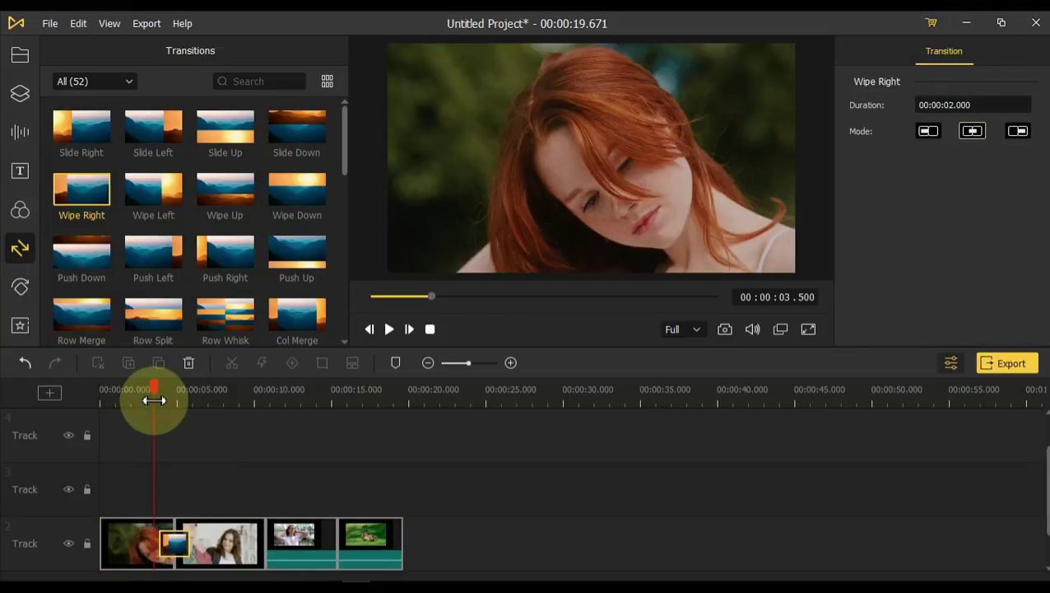
scroll(230, 277, down, 4)
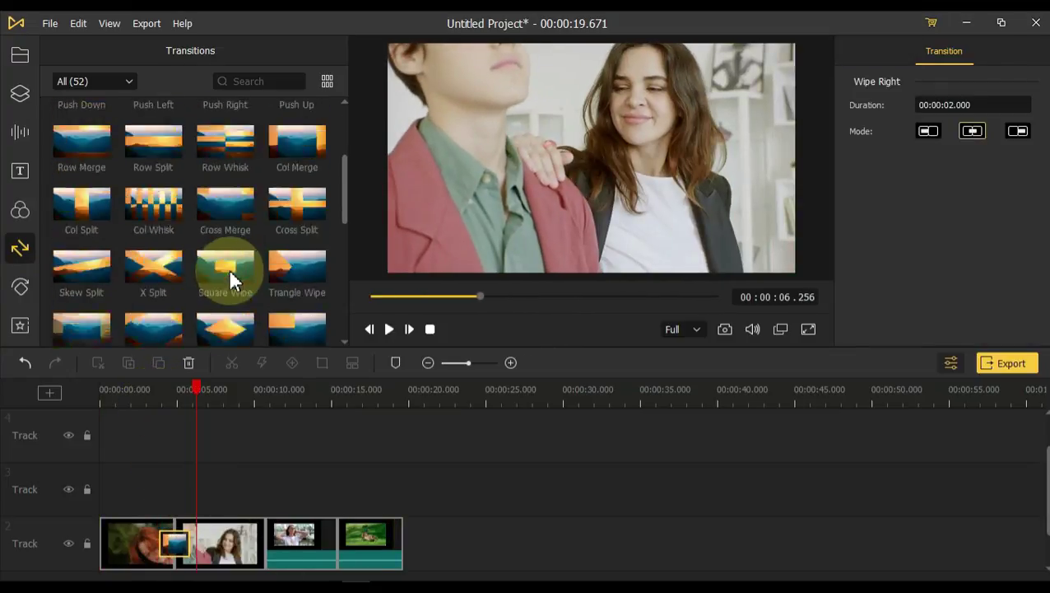
scroll(223, 270, down, 1)
drag(223, 268, 263, 535)
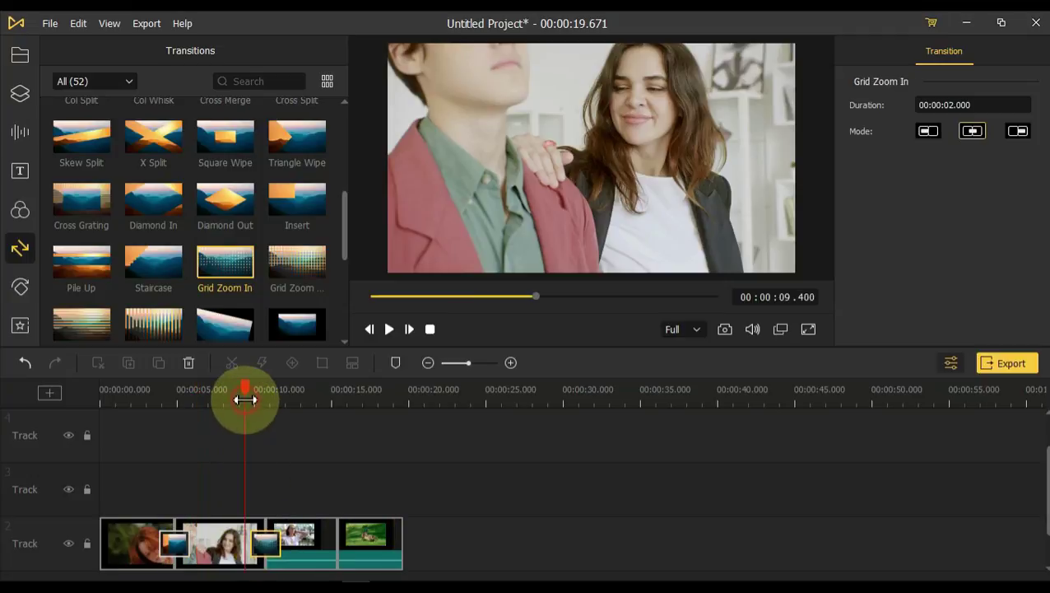
key(space)
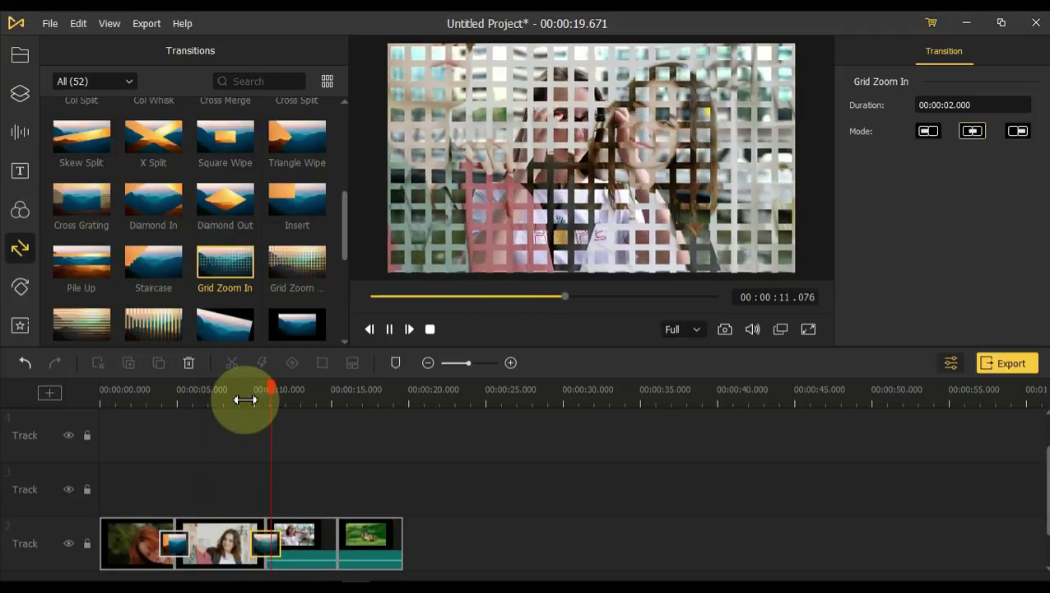
drag(154, 325, 336, 541)
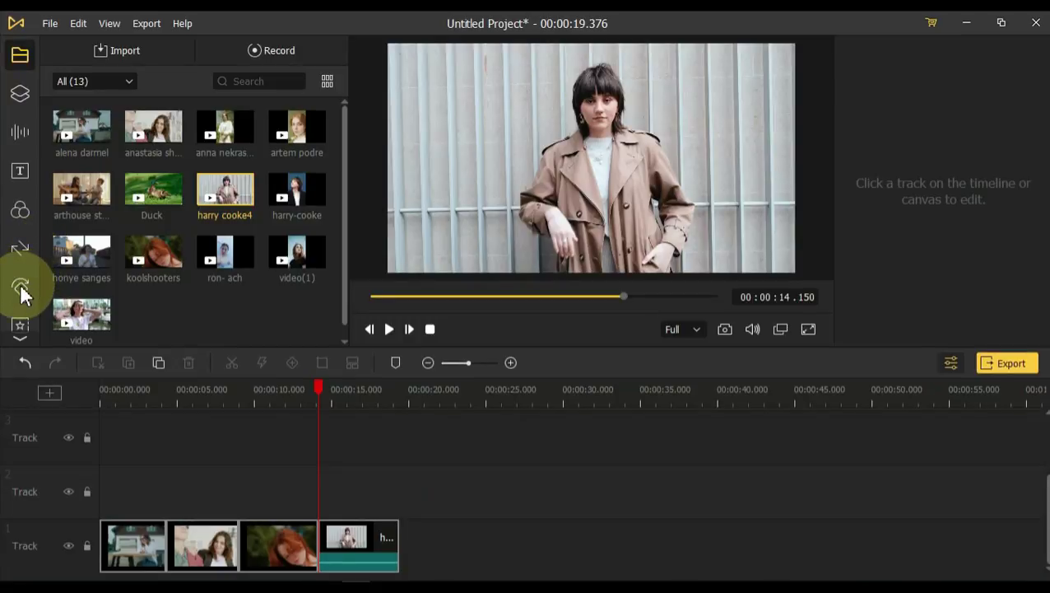
Step: Apply the Vortex In motion to the first clip and preview it
click(20, 287)
mouse_move(87, 215)
mouse_down()
mouse_move(178, 415)
mouse_move(142, 539)
mouse_move(119, 550)
mouse_up()
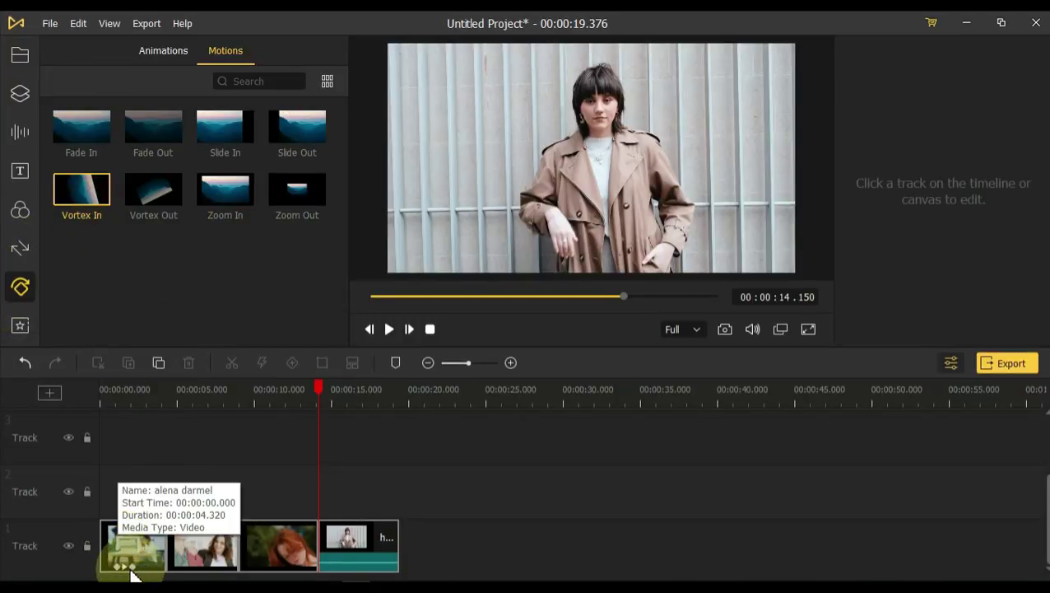
click(110, 403)
key(space)
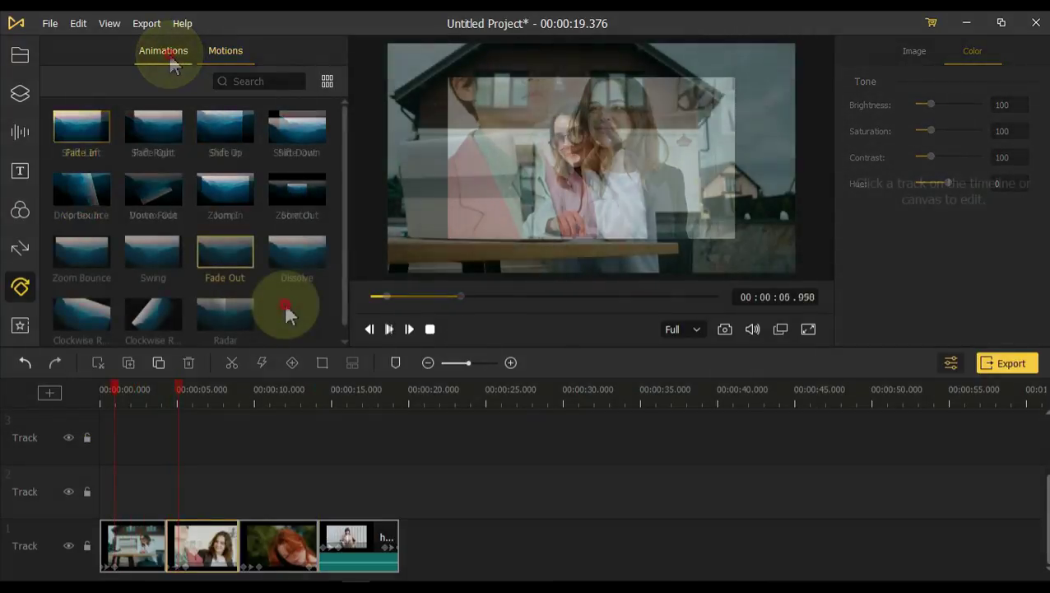
Step: Add Fade Out to the first clip and Drop Bounce to the third, previewing each
drag(254, 273, 118, 571)
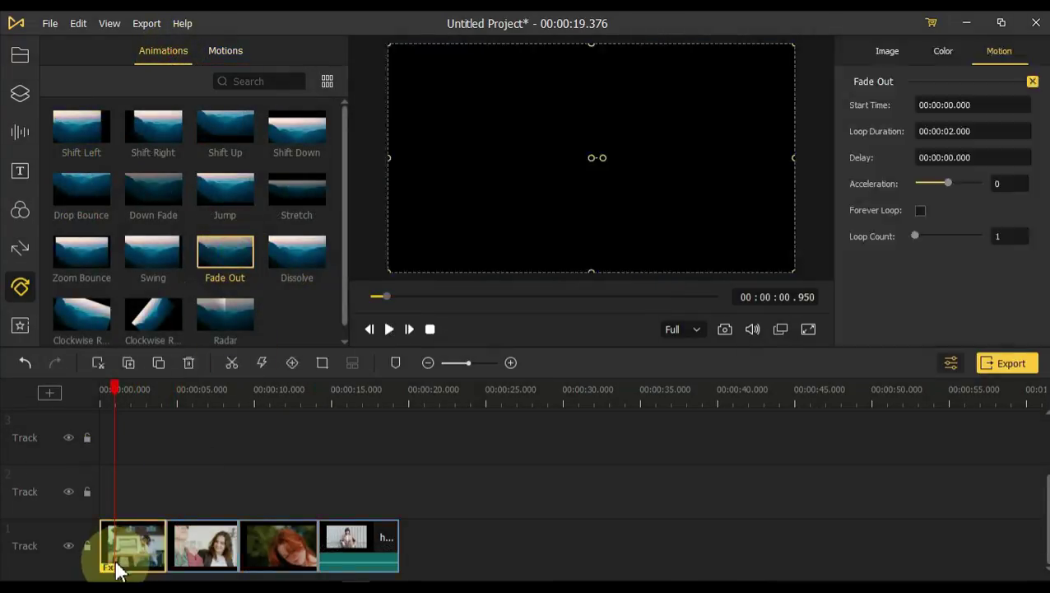
drag(116, 395, 58, 402)
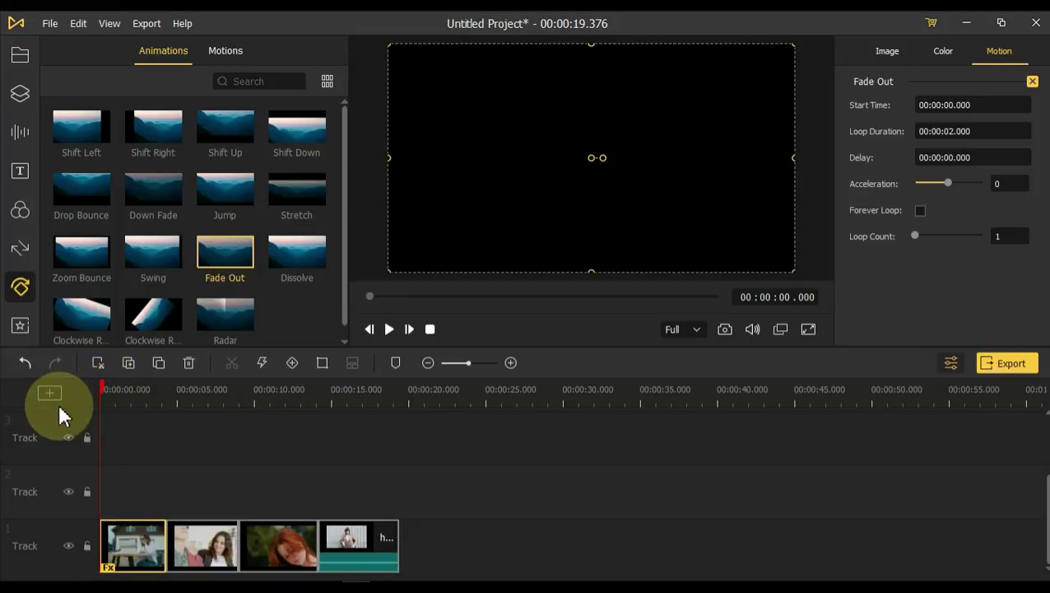
key(space)
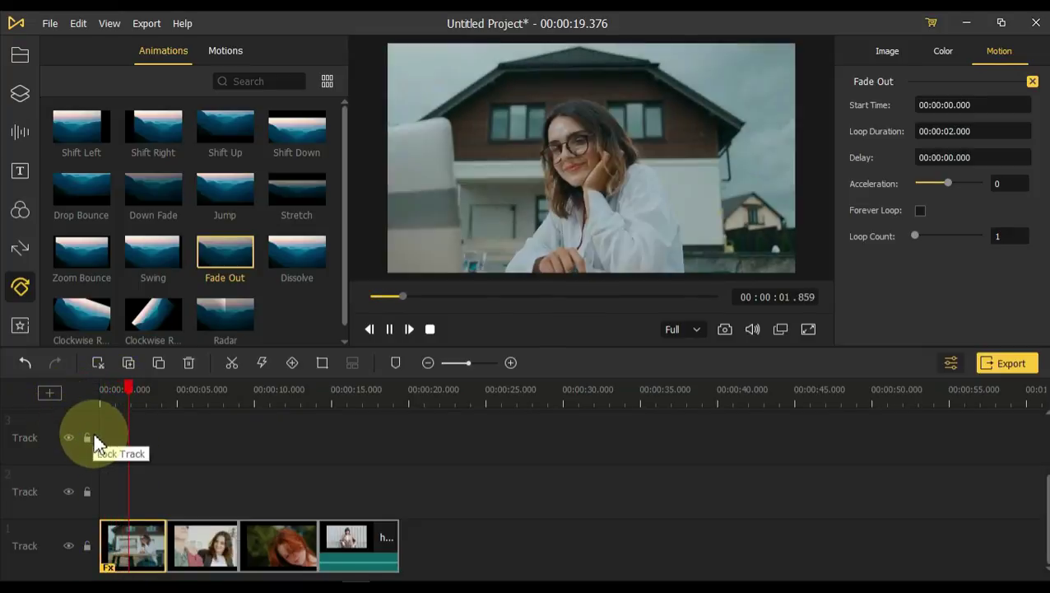
mouse_move(81, 190)
mouse_down()
mouse_move(262, 553)
mouse_move(260, 544)
mouse_up()
key(space)
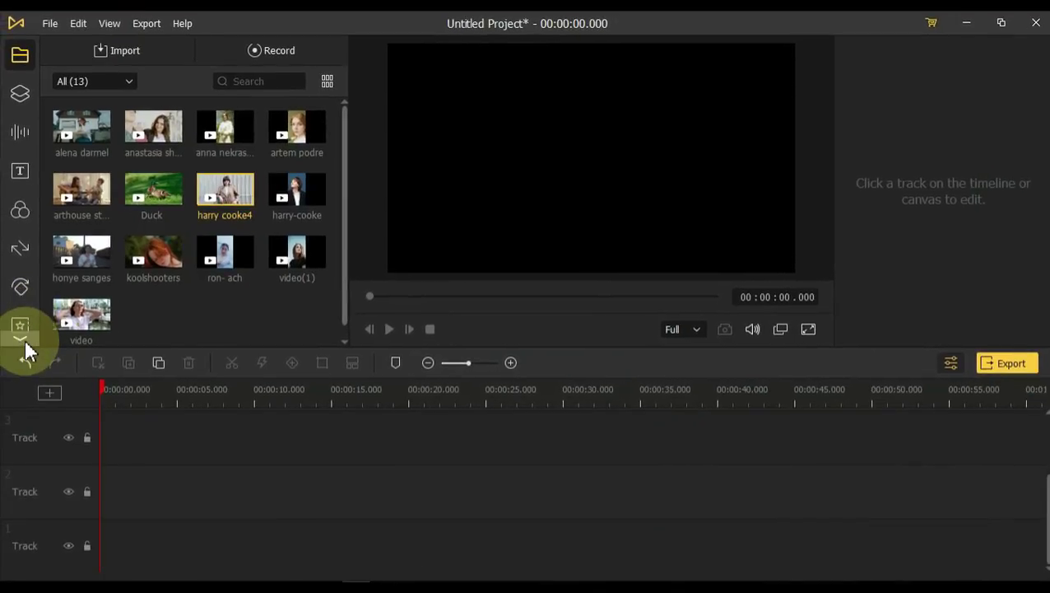
Step: Add a Mosaic effect sized over the woman's face and preview it
click(26, 345)
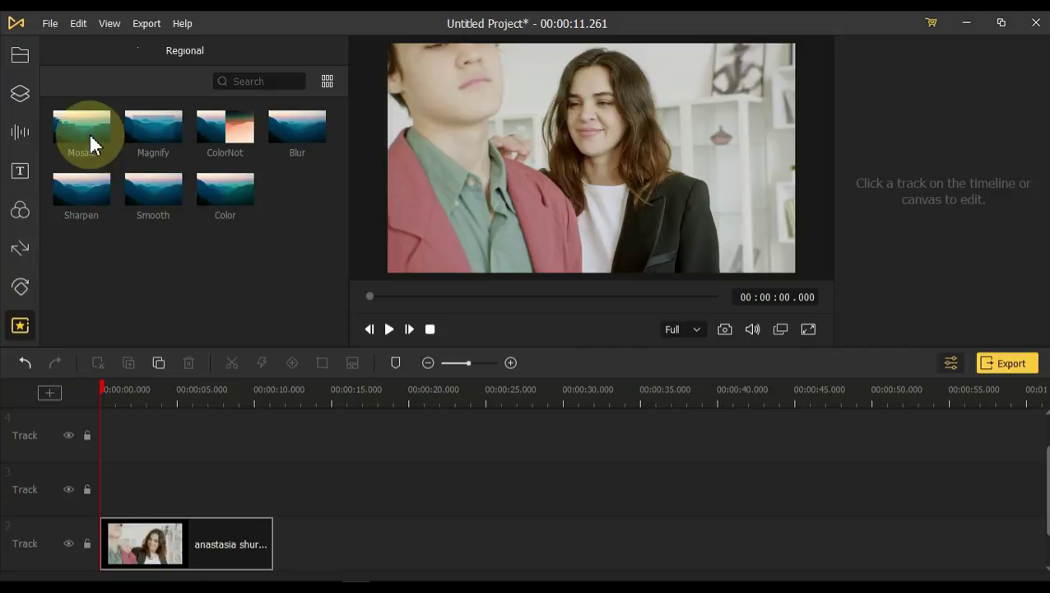
drag(89, 131, 144, 502)
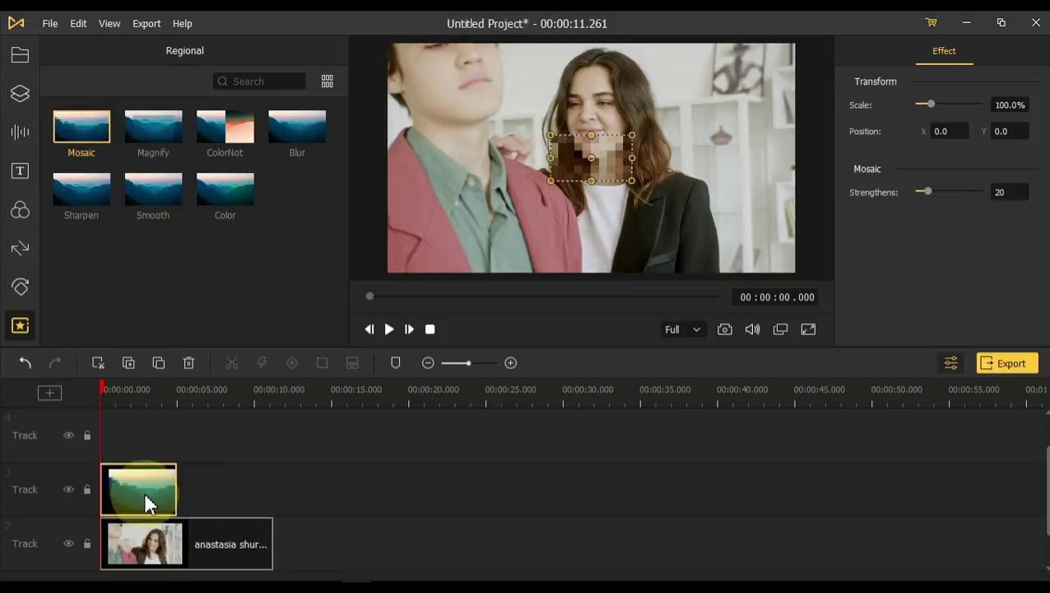
mouse_move(632, 134)
mouse_down()
mouse_move(666, 108)
mouse_move(593, 67)
mouse_move(593, 177)
mouse_up()
click(150, 441)
key(space)
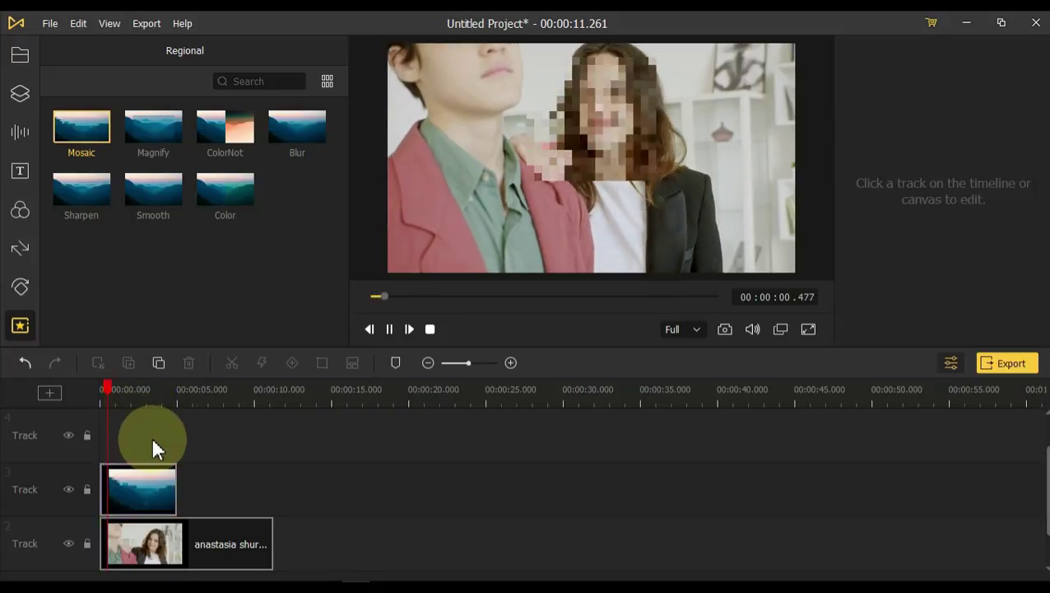
Step: Split the mosaic clip twice, reposition each piece's mosaic onto the face, and replay
click(627, 161)
click(78, 404)
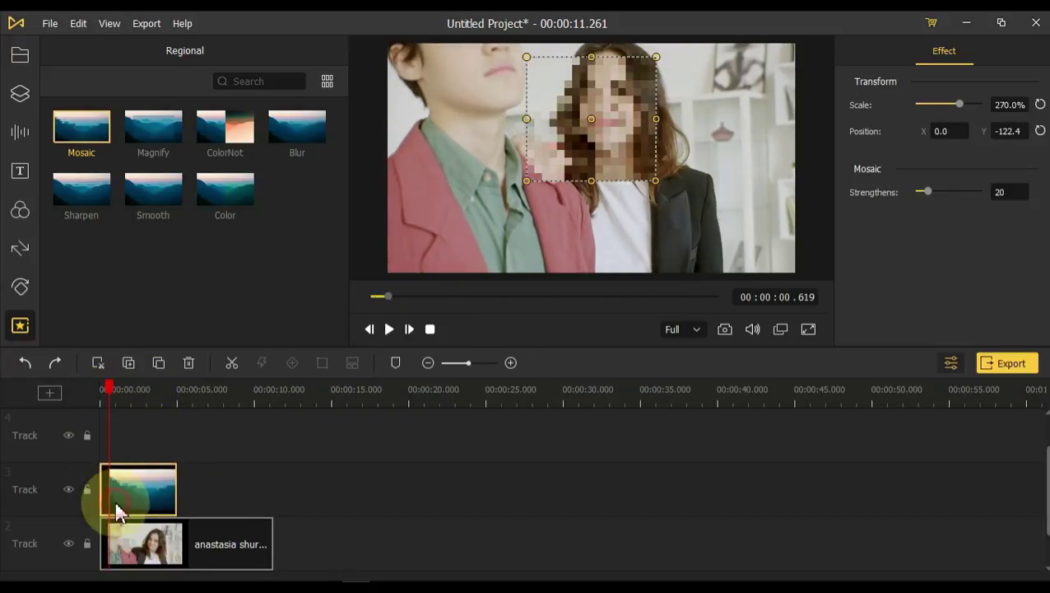
click(232, 363)
click(125, 388)
drag(607, 135, 652, 136)
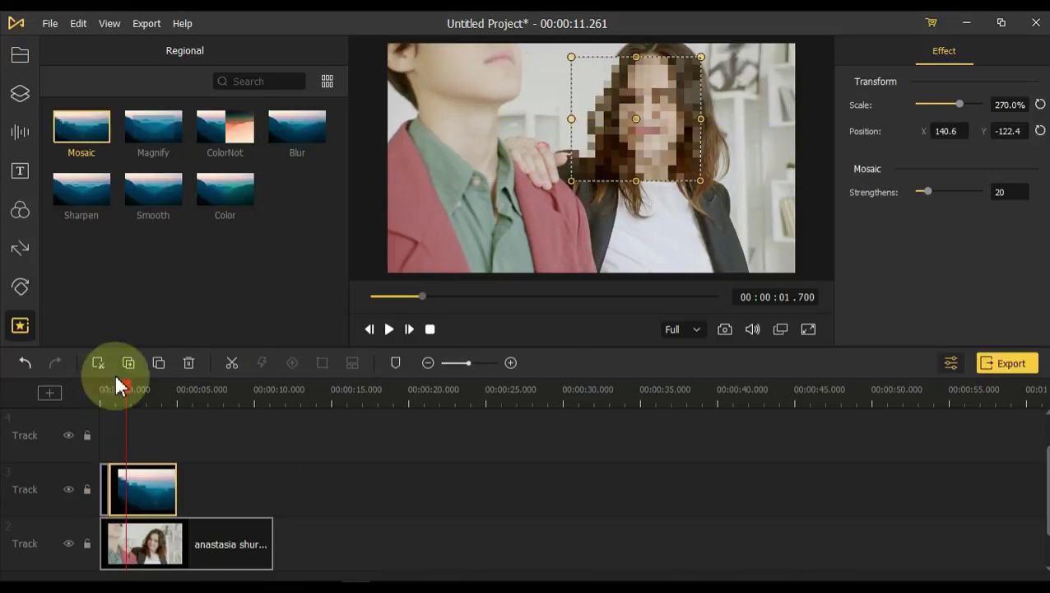
click(150, 388)
click(232, 363)
drag(599, 164, 599, 183)
click(169, 388)
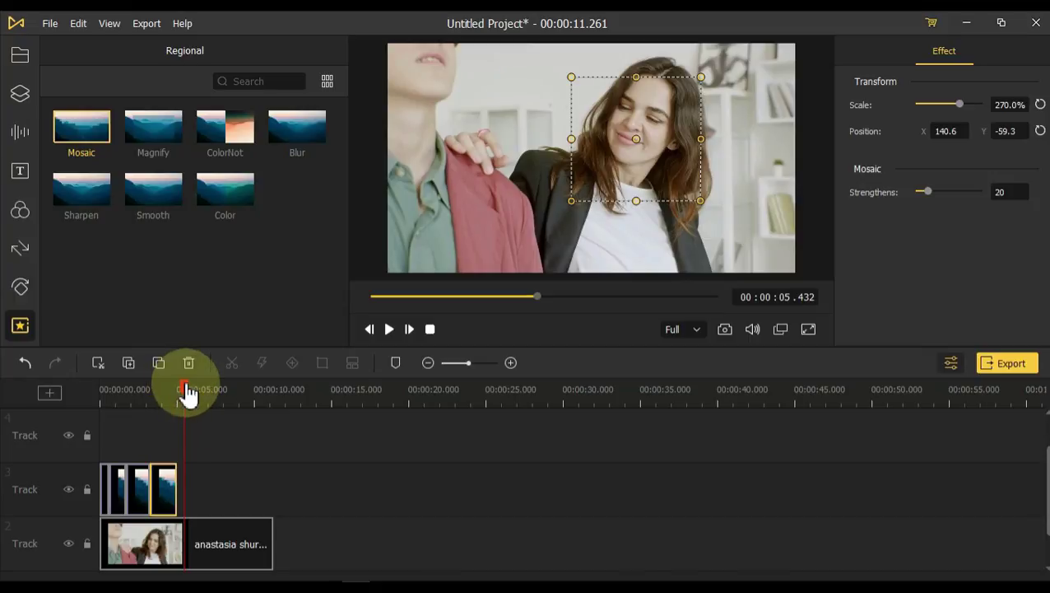
drag(188, 391, 52, 417)
key(space)
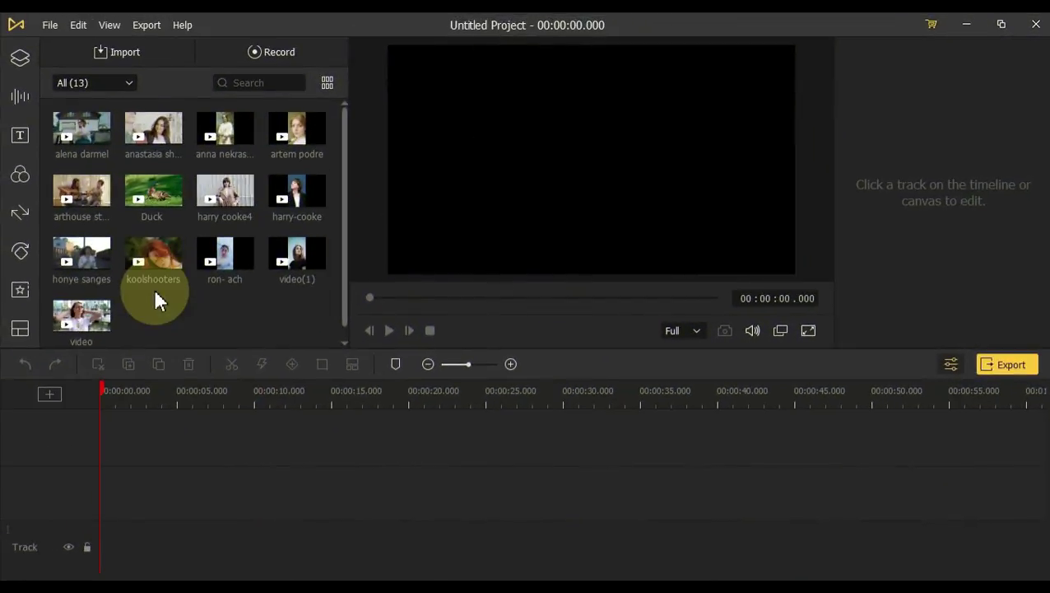
Step: Place the 2-6 circular split-screen template on the track
click(22, 331)
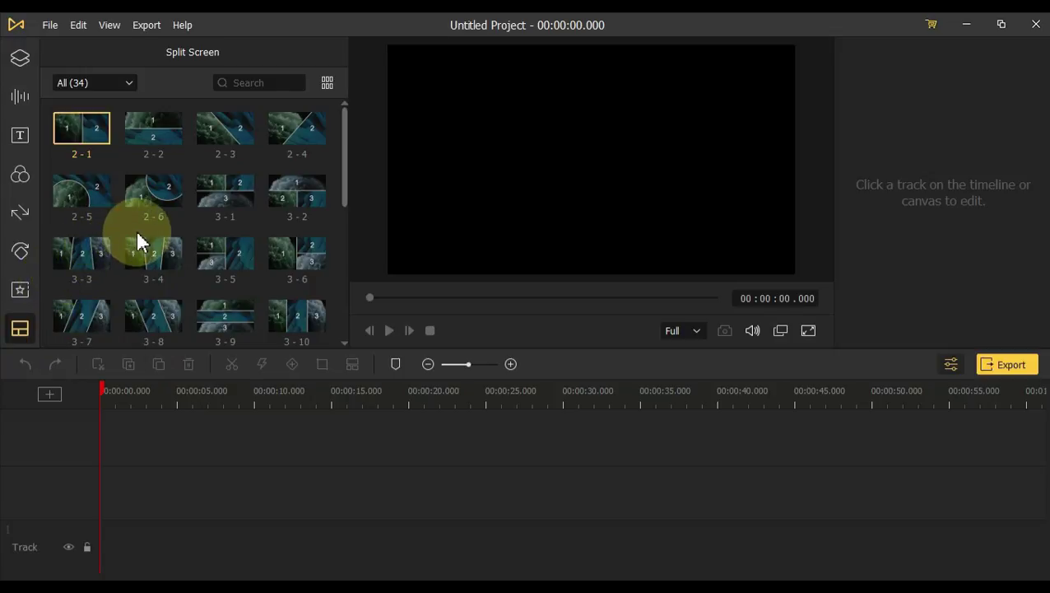
mouse_move(166, 210)
mouse_down()
mouse_move(112, 547)
mouse_move(98, 559)
mouse_up()
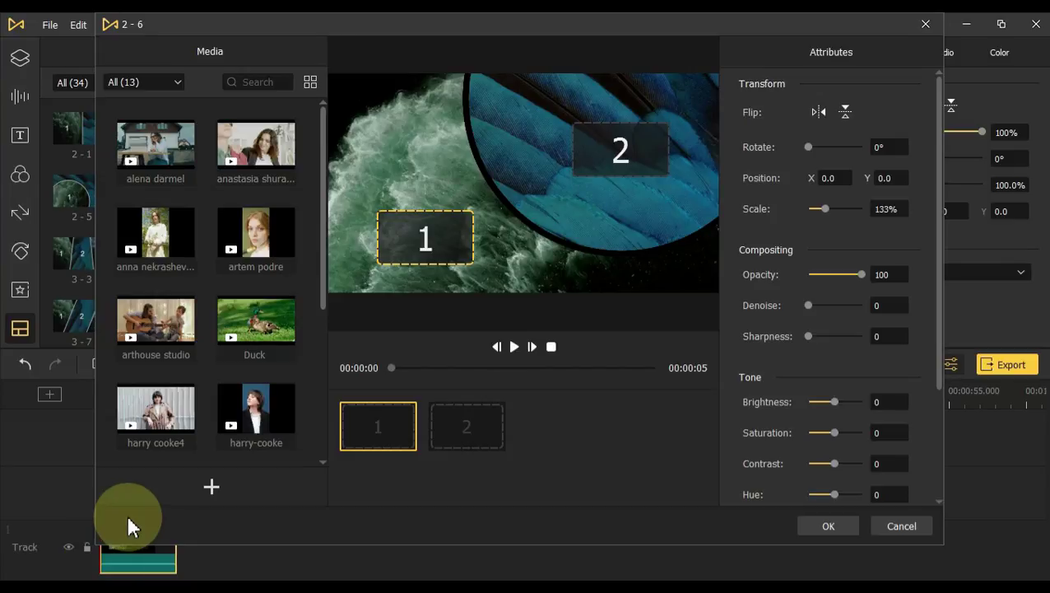
scroll(251, 362, down, 1)
scroll(259, 362, down, 2)
scroll(260, 363, down, 2)
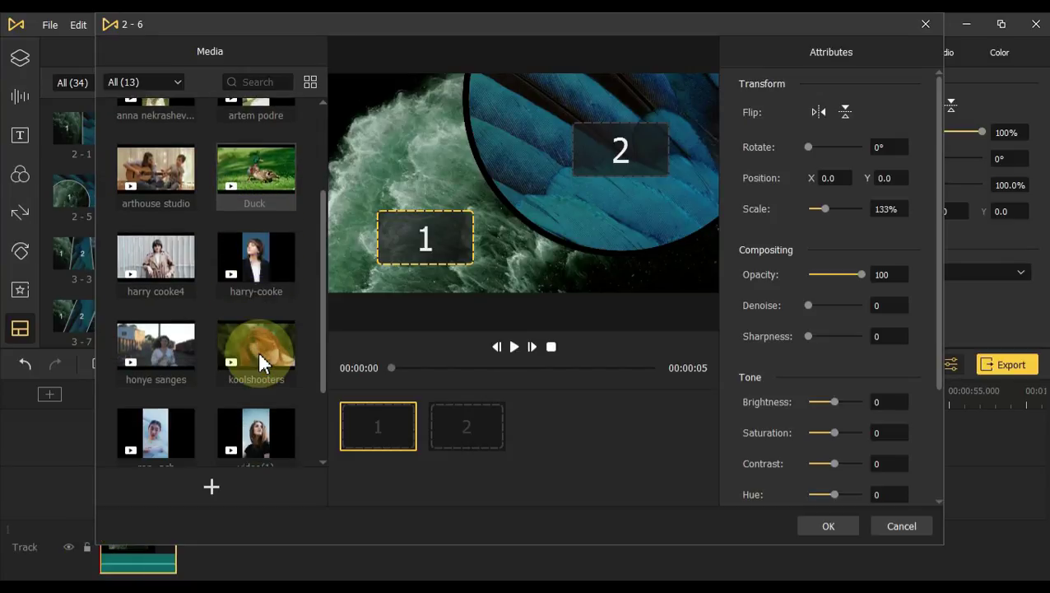
Step: Put koolshooters in slot 1, flip it, and test-then-reset its scale, opacity and brightness
drag(259, 362, 421, 247)
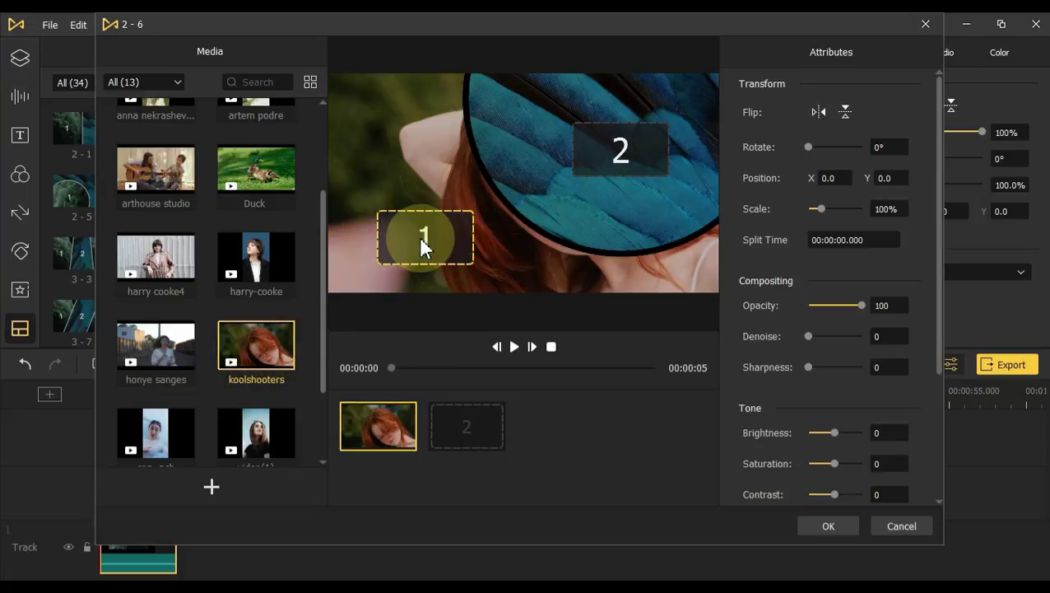
click(818, 113)
click(845, 112)
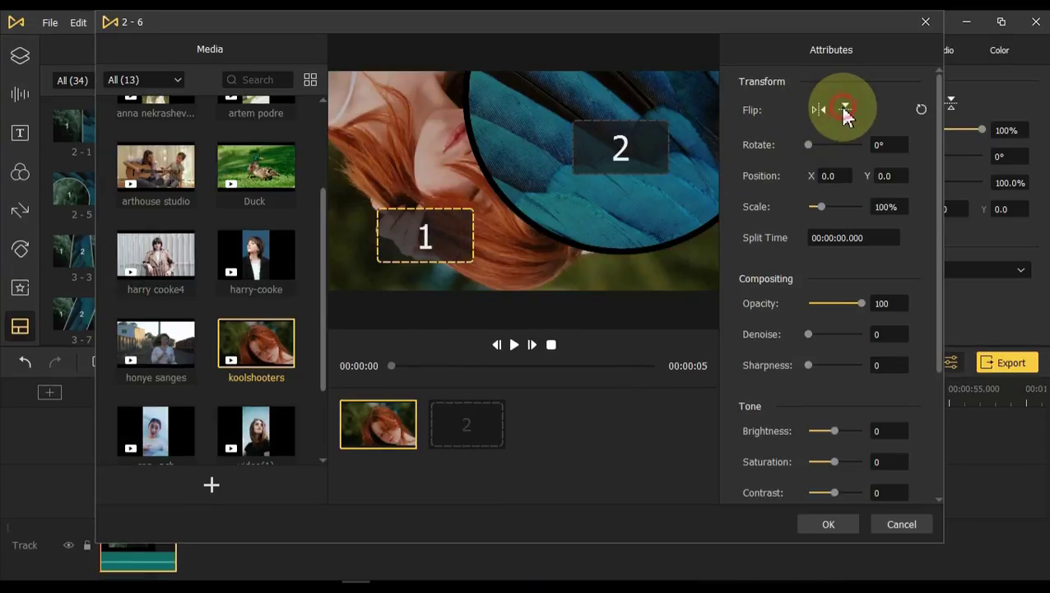
click(838, 207)
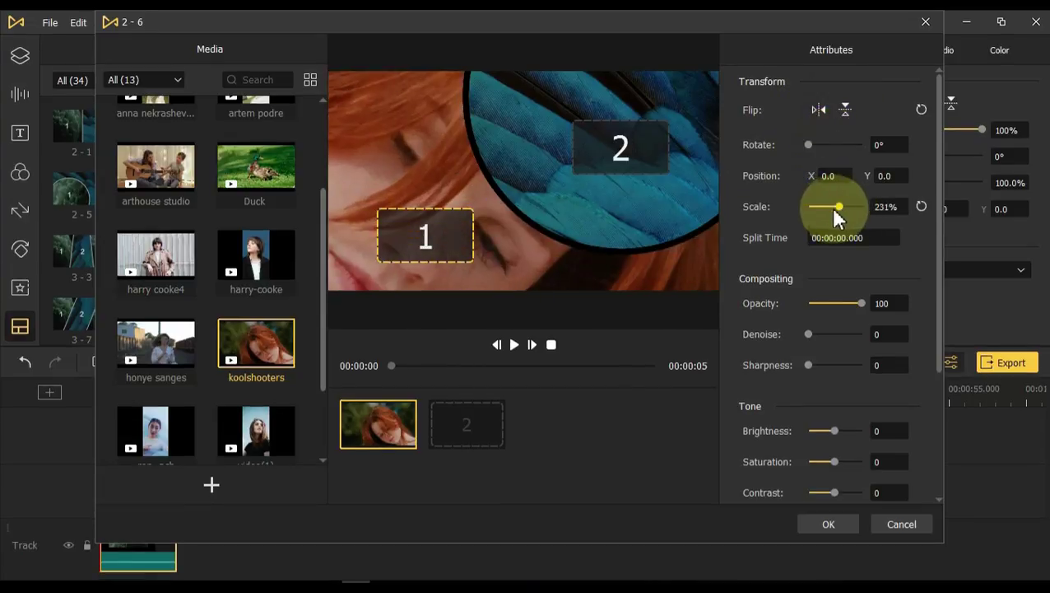
drag(835, 218, 816, 206)
click(921, 207)
mouse_move(861, 303)
mouse_down()
mouse_move(844, 317)
mouse_move(861, 304)
mouse_up()
drag(833, 431, 845, 438)
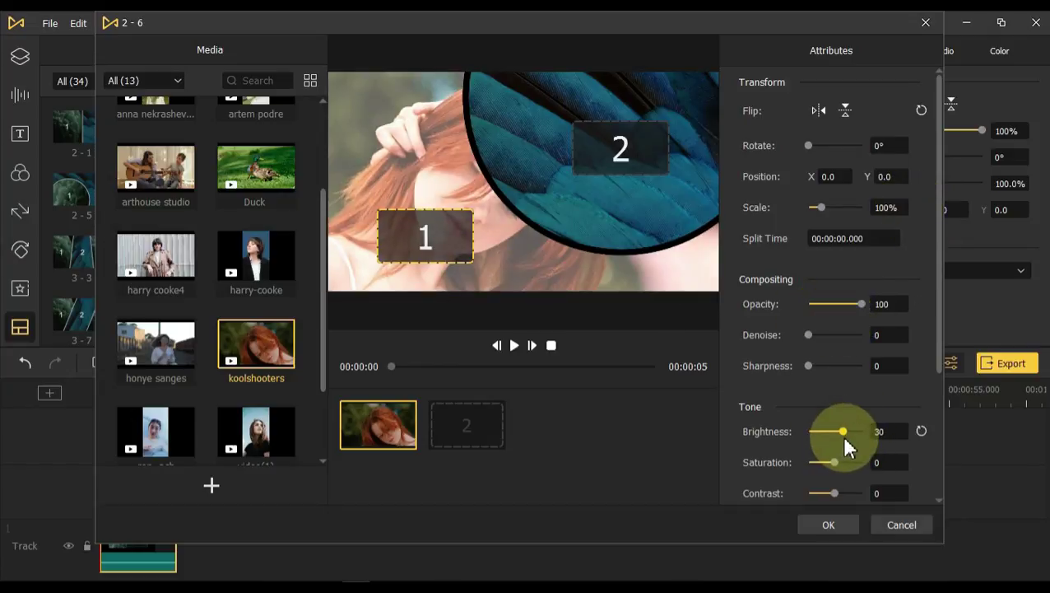
click(920, 430)
drag(259, 264, 534, 213)
drag(819, 207, 835, 206)
mouse_move(633, 169)
mouse_down()
mouse_move(634, 130)
mouse_move(646, 135)
mouse_up()
click(827, 524)
click(279, 508)
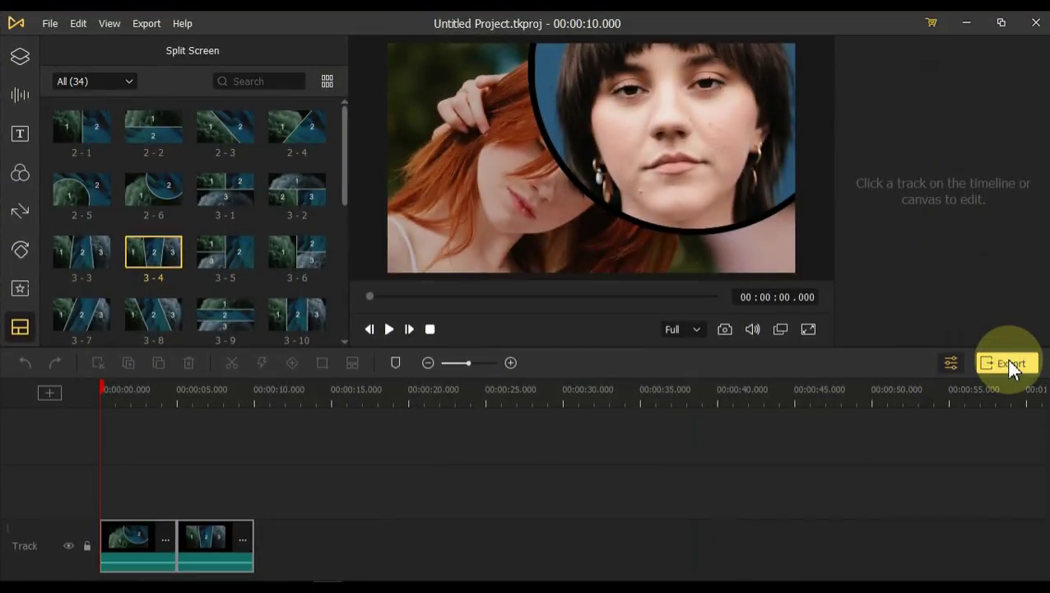
Step: Browse the export Device presets and the YouTube and Facebook Web presets
click(1011, 365)
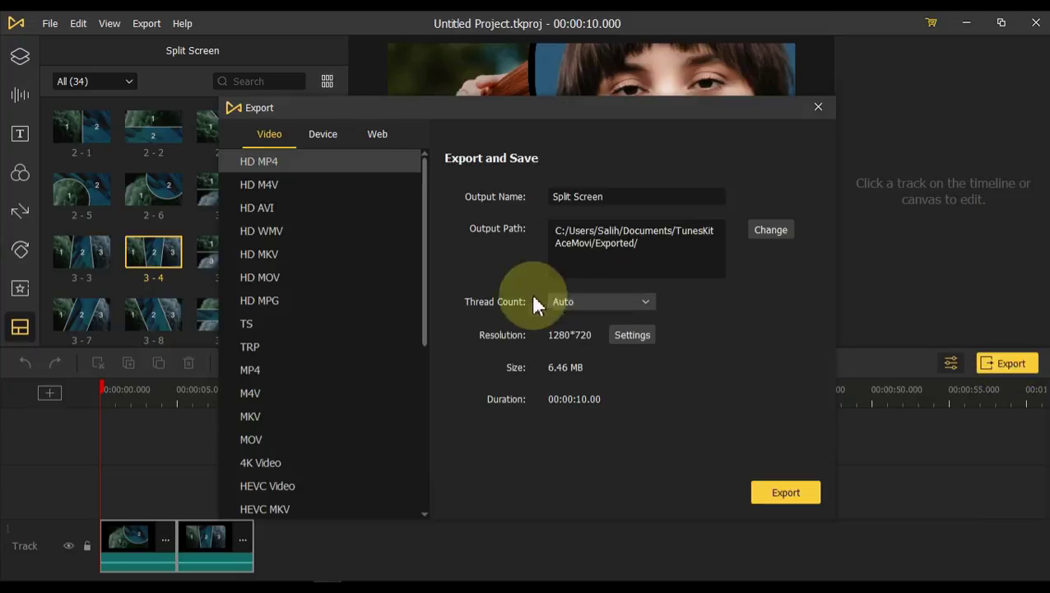
mouse_move(427, 178)
mouse_down()
mouse_move(429, 347)
mouse_move(353, 152)
mouse_up()
click(330, 140)
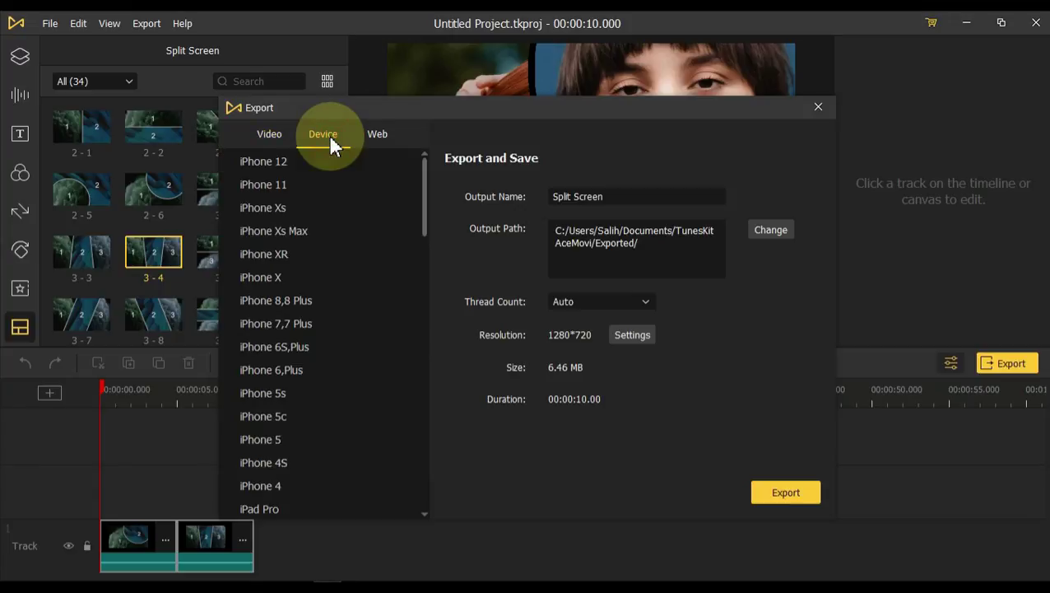
mouse_move(424, 163)
mouse_down()
mouse_move(439, 438)
mouse_move(431, 314)
mouse_up()
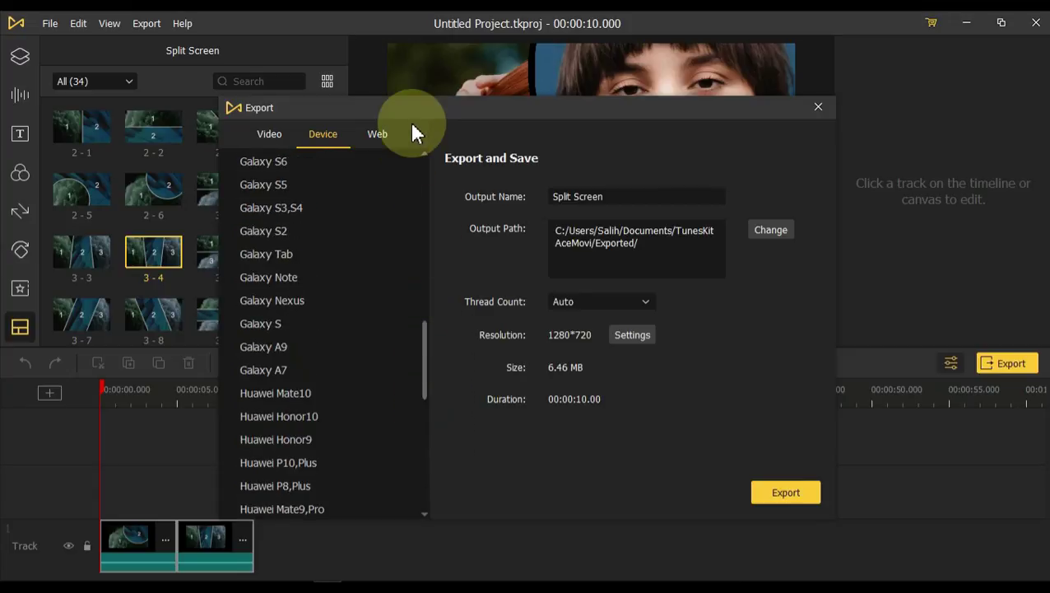
click(380, 136)
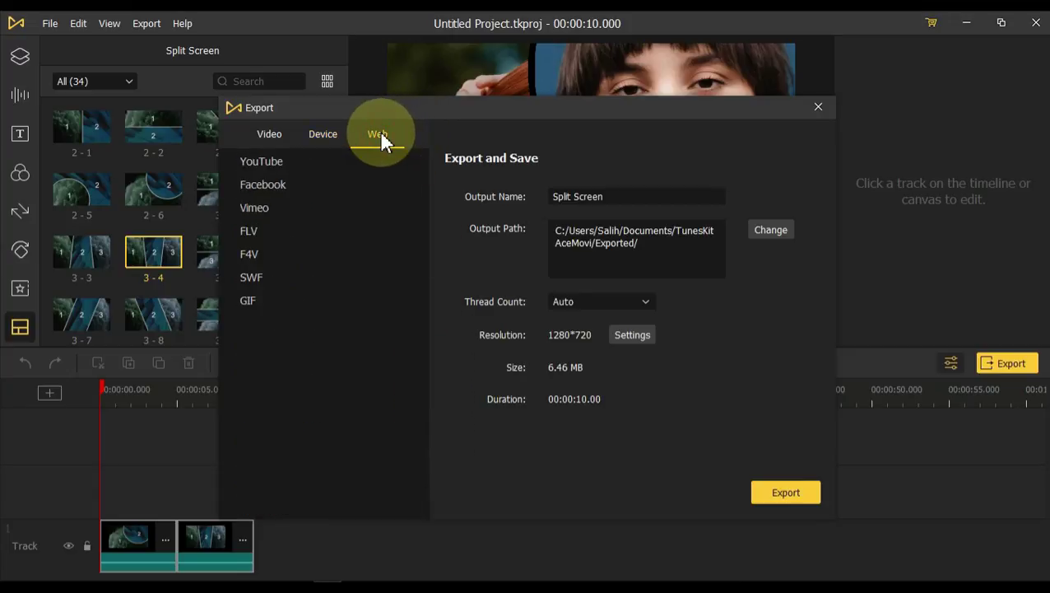
click(285, 162)
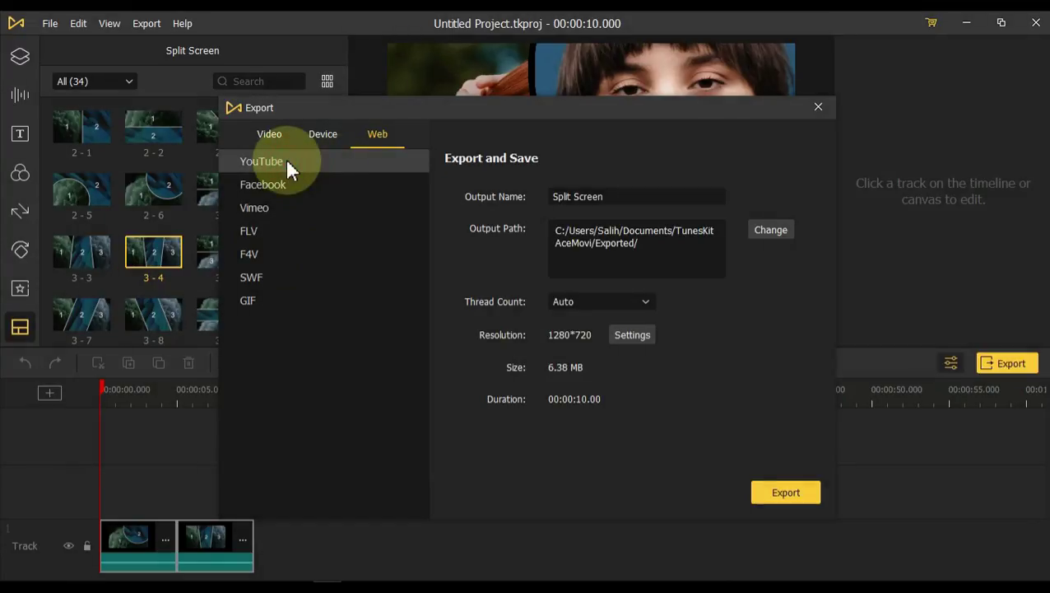
click(281, 184)
click(272, 140)
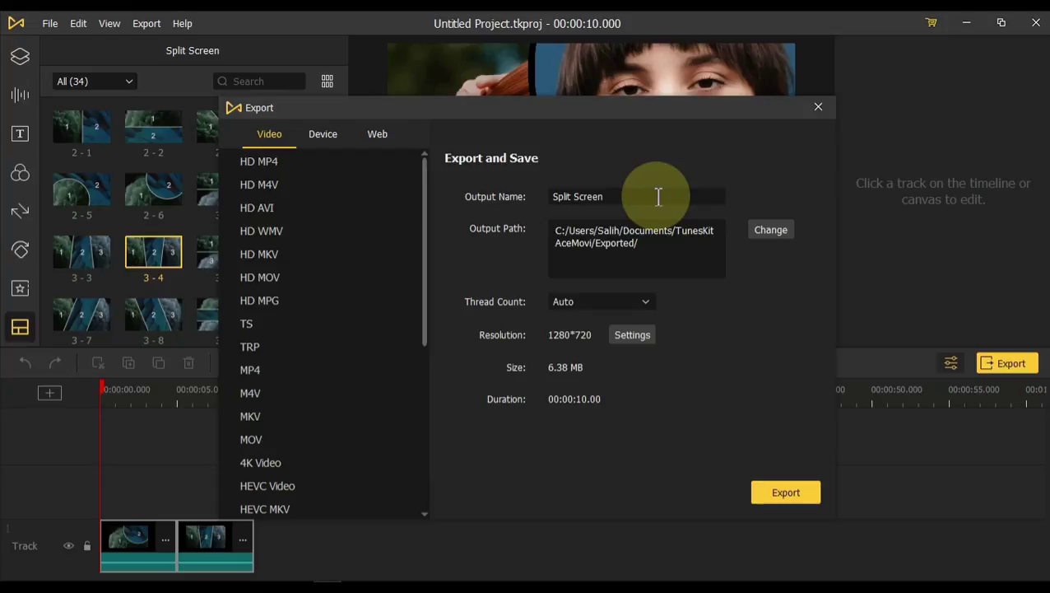
Step: Keep the Split Screen output name and set export quality to High Quality
drag(659, 196, 481, 205)
click(668, 199)
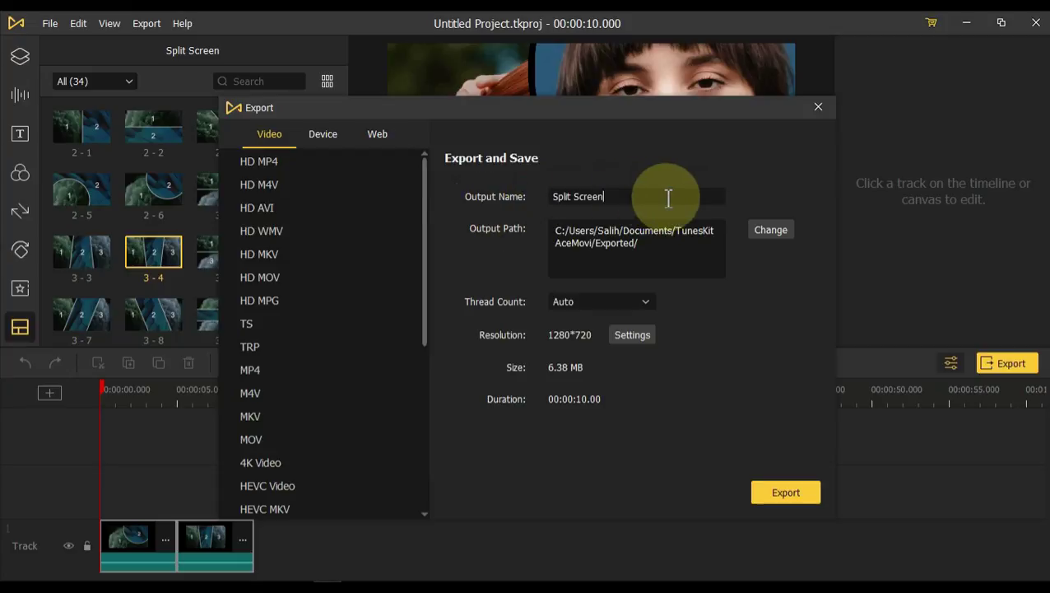
click(769, 234)
click(613, 433)
click(635, 301)
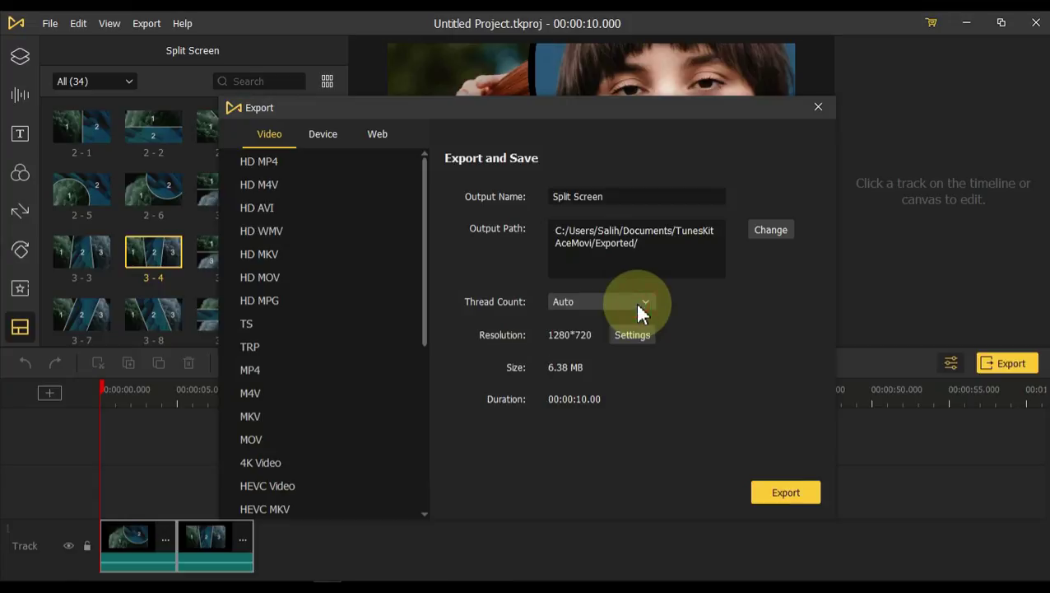
click(631, 333)
click(490, 302)
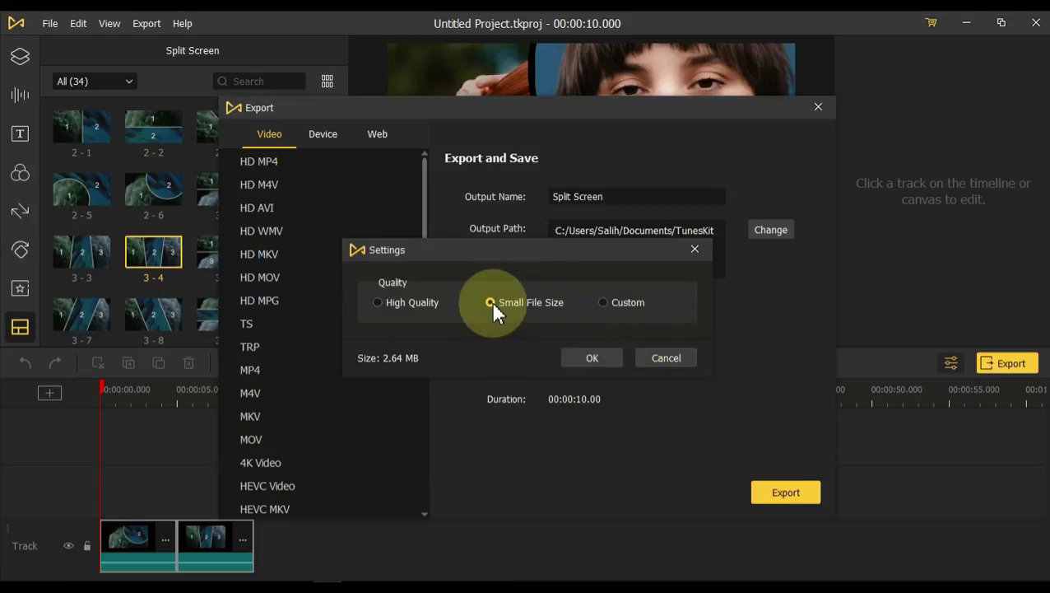
click(609, 303)
click(524, 389)
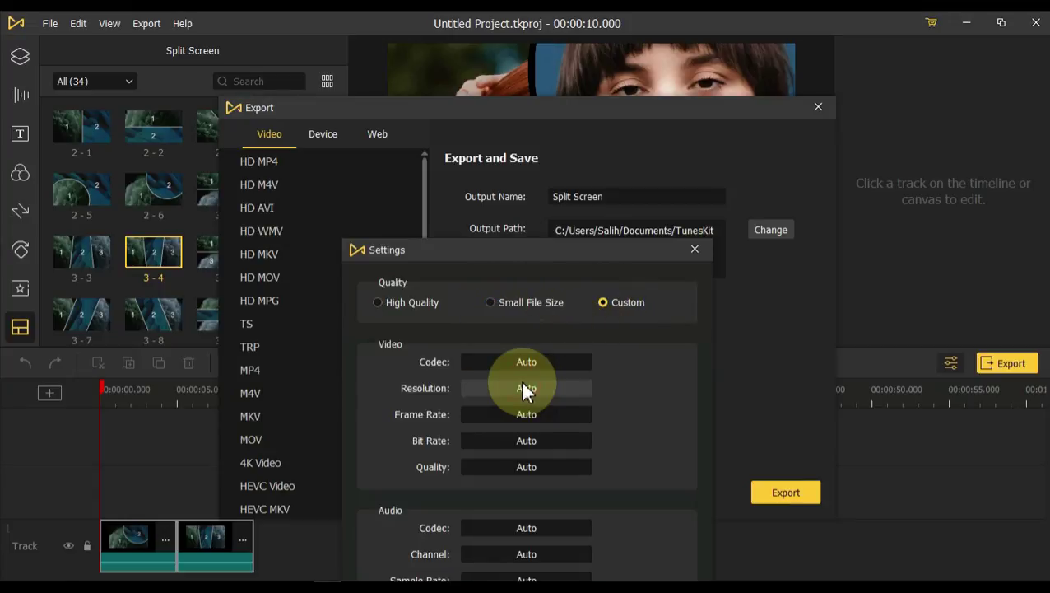
click(391, 301)
click(616, 357)
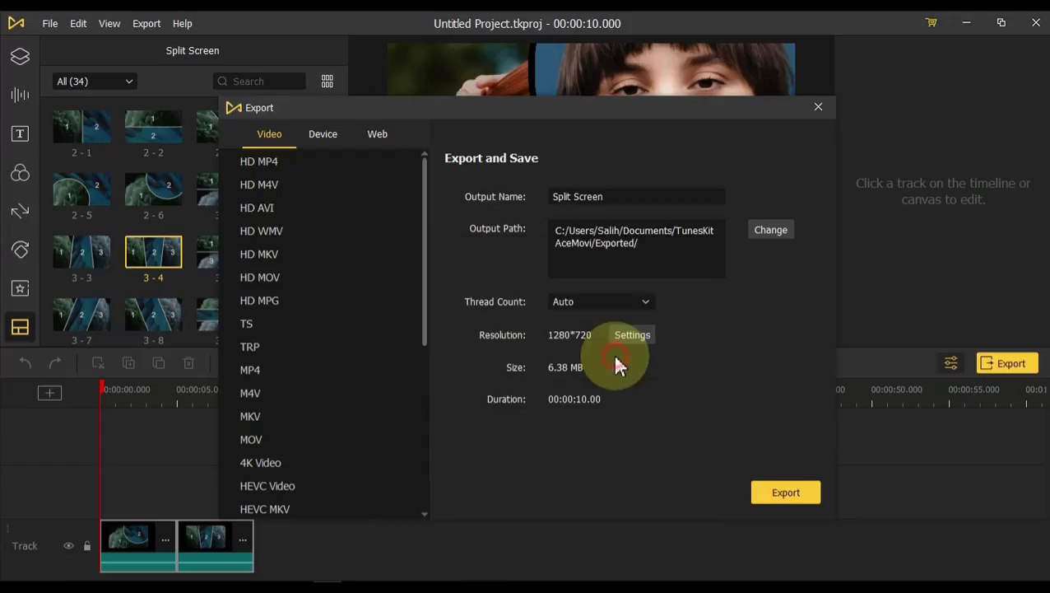
Step: Export Split Screen.mp4 and open it from its output folder
click(772, 492)
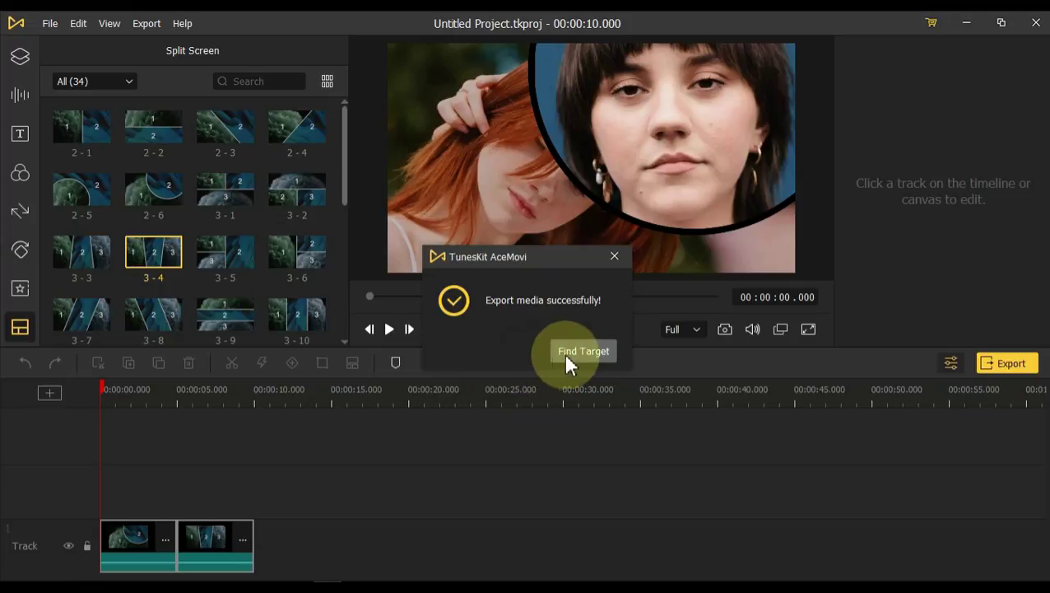
click(573, 359)
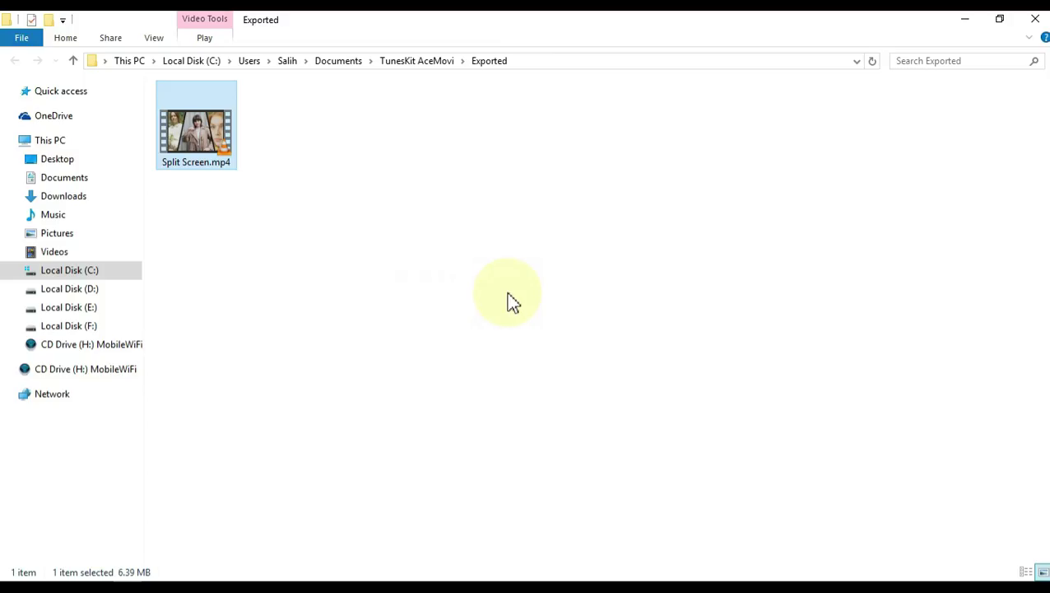
double_click(191, 133)
Step: Play Split Screen.mp4 in VLC from its File Explorer context menu
right_click(191, 133)
click(218, 147)
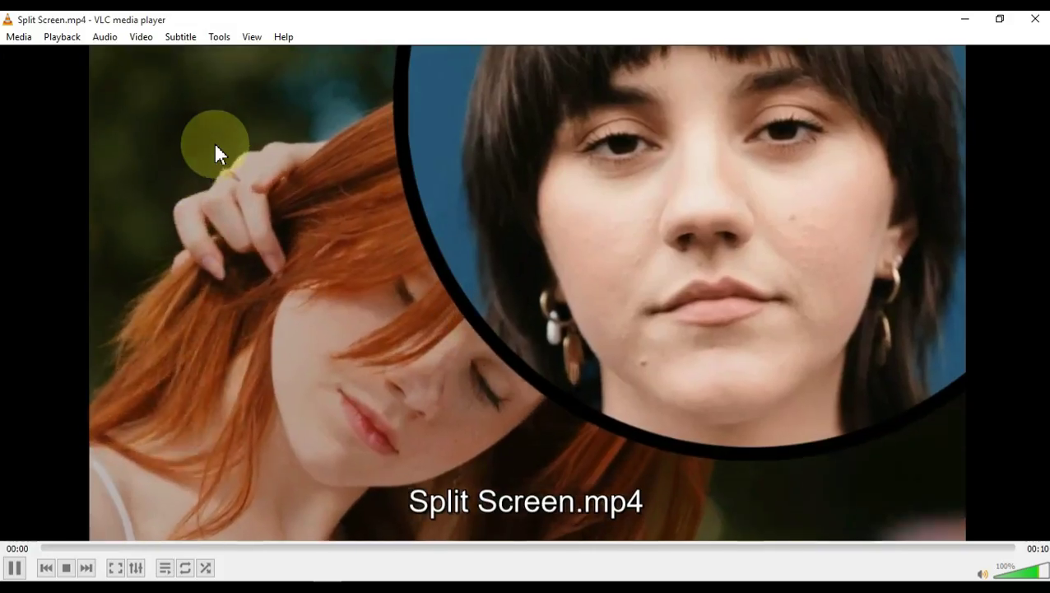